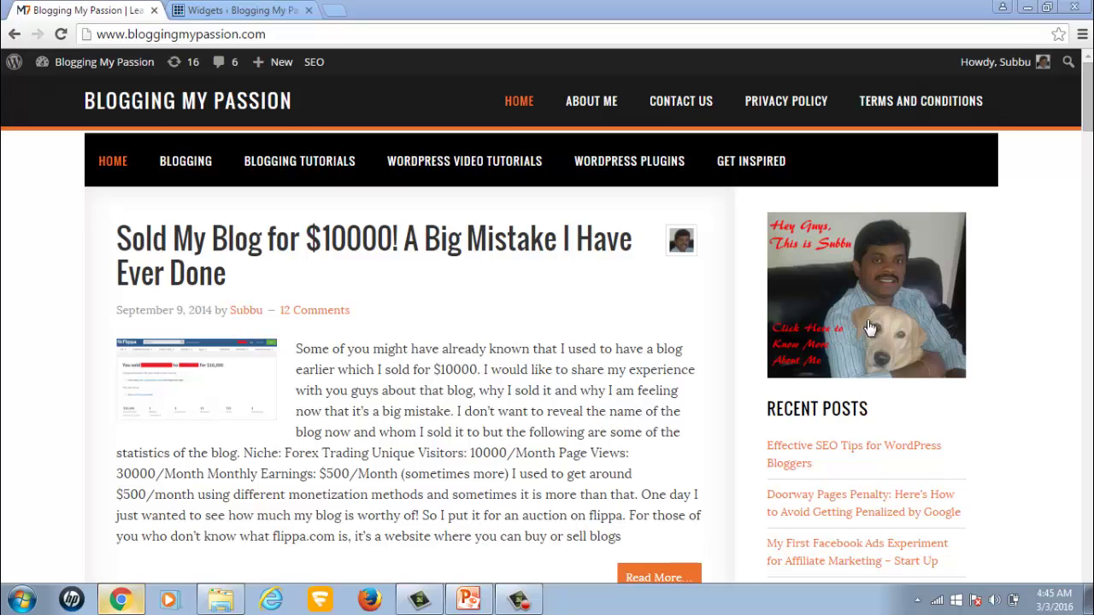
Compare the sidebar on the home page with the Contact Us, Privacy Policy, About Me and "Sold My Blog for $10000!" pages
{"action": "left_click", "coordinate": [681, 102]}
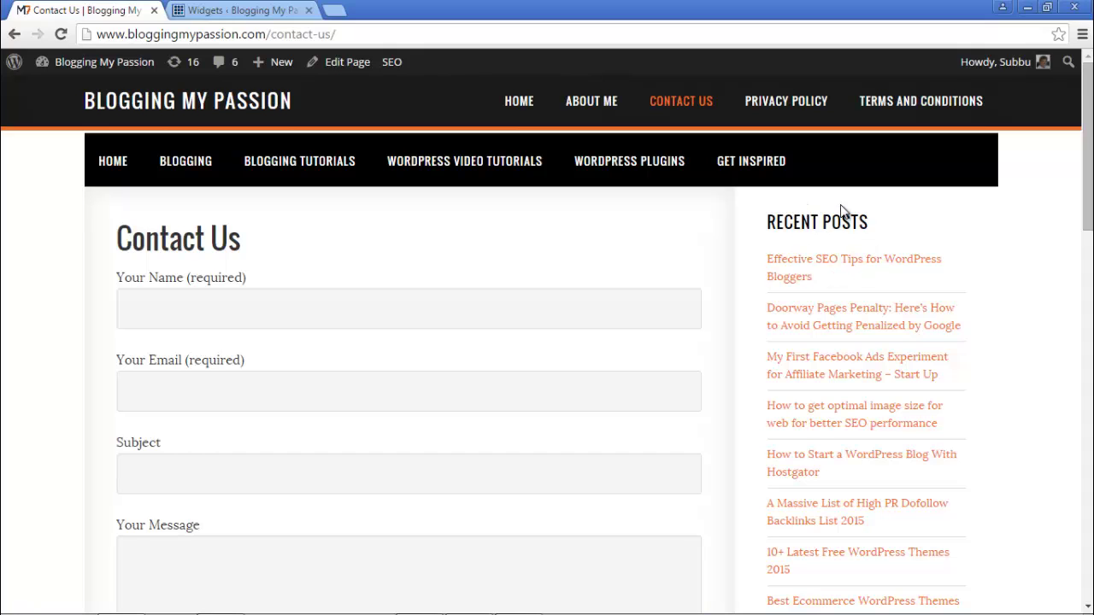
{"action": "left_click", "coordinate": [759, 100]}
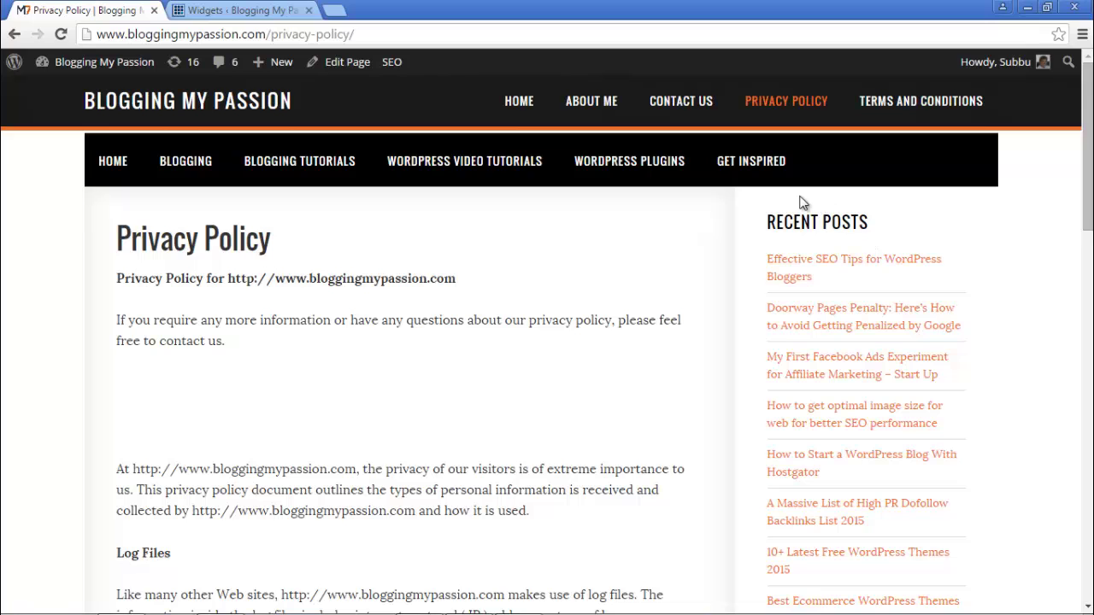
{"action": "left_click", "coordinate": [510, 104]}
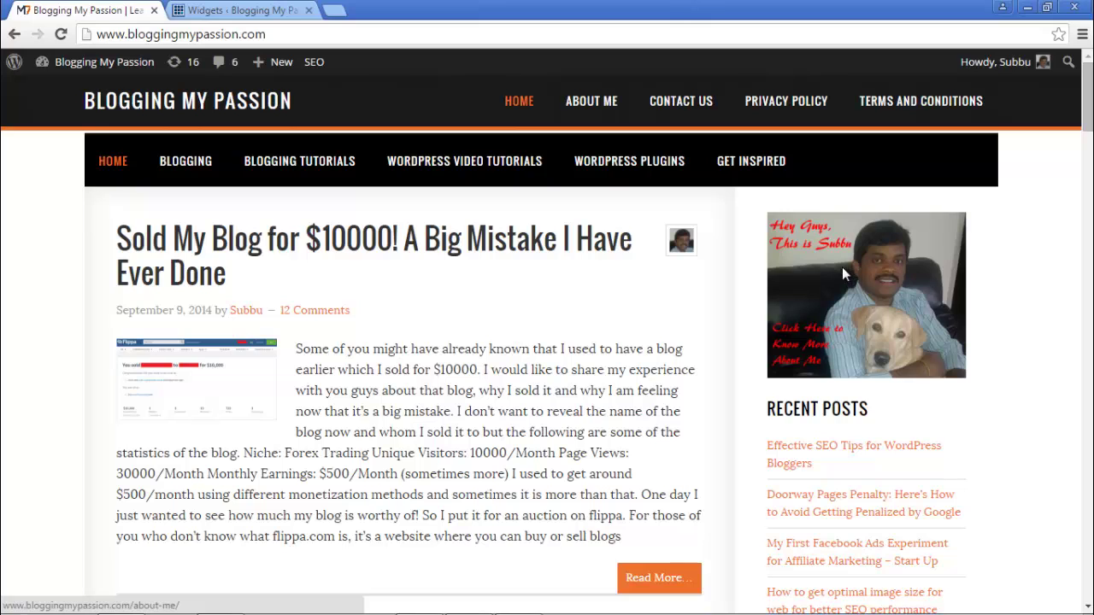
{"action": "left_click", "coordinate": [844, 273]}
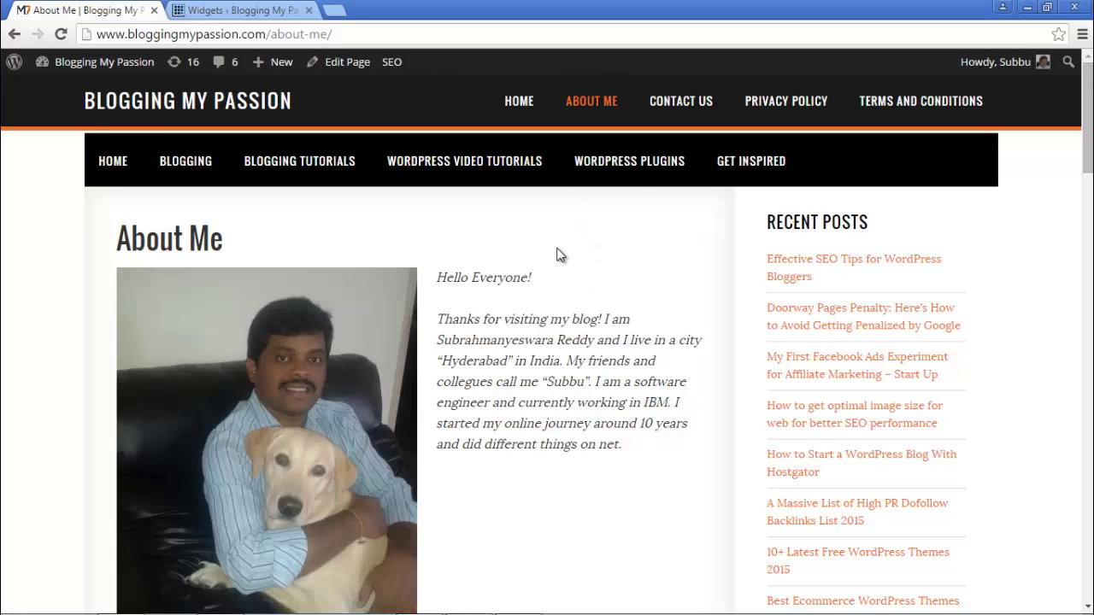
{"action": "left_click", "coordinate": [516, 99]}
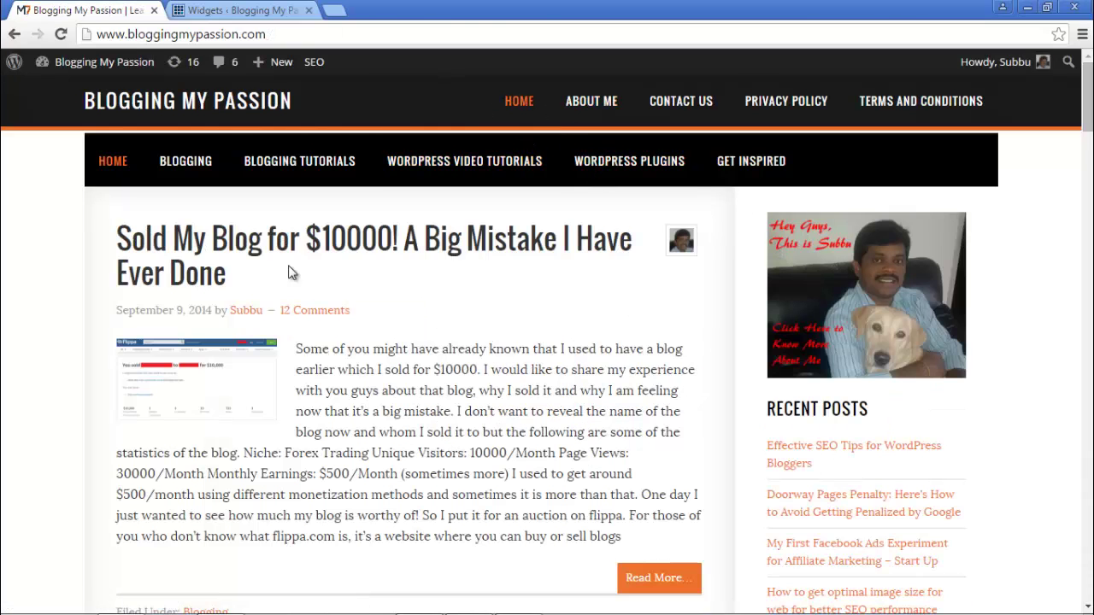
{"action": "left_click", "coordinate": [273, 245]}
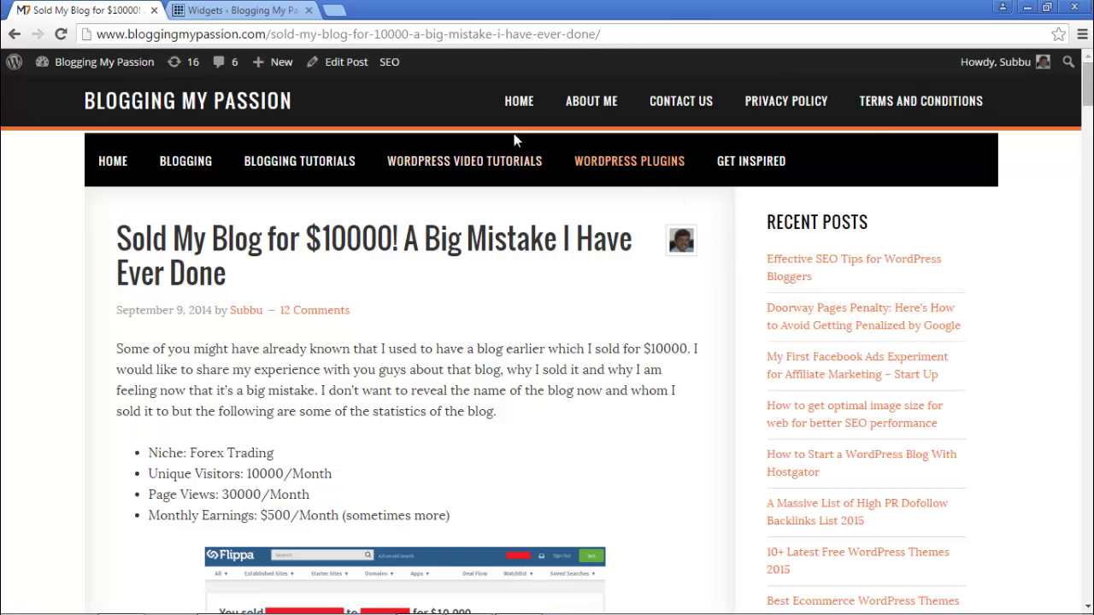
{"action": "left_click", "coordinate": [511, 104]}
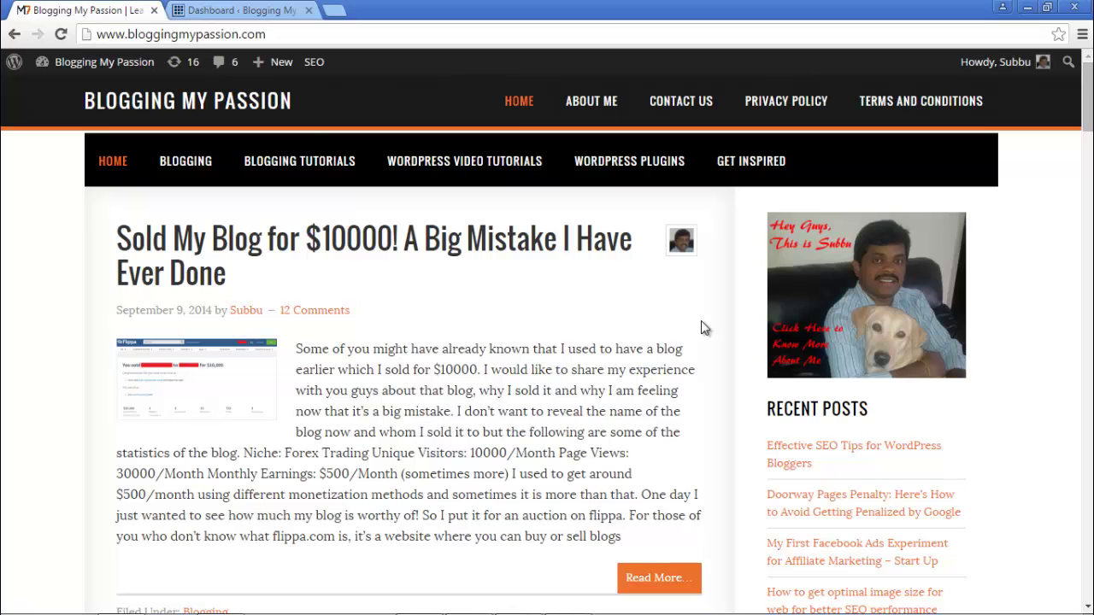
In the WordPress admin, search the plugins available to add for "widget logic"
{"action": "left_click", "coordinate": [217, 8]}
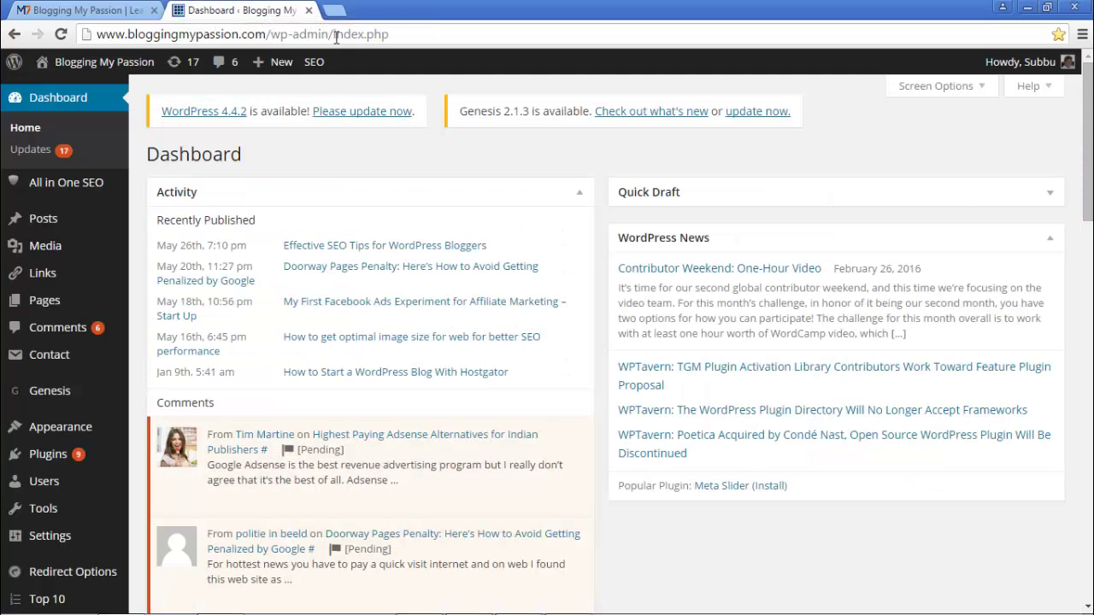
{"action": "mouse_move", "coordinate": [19, 427]}
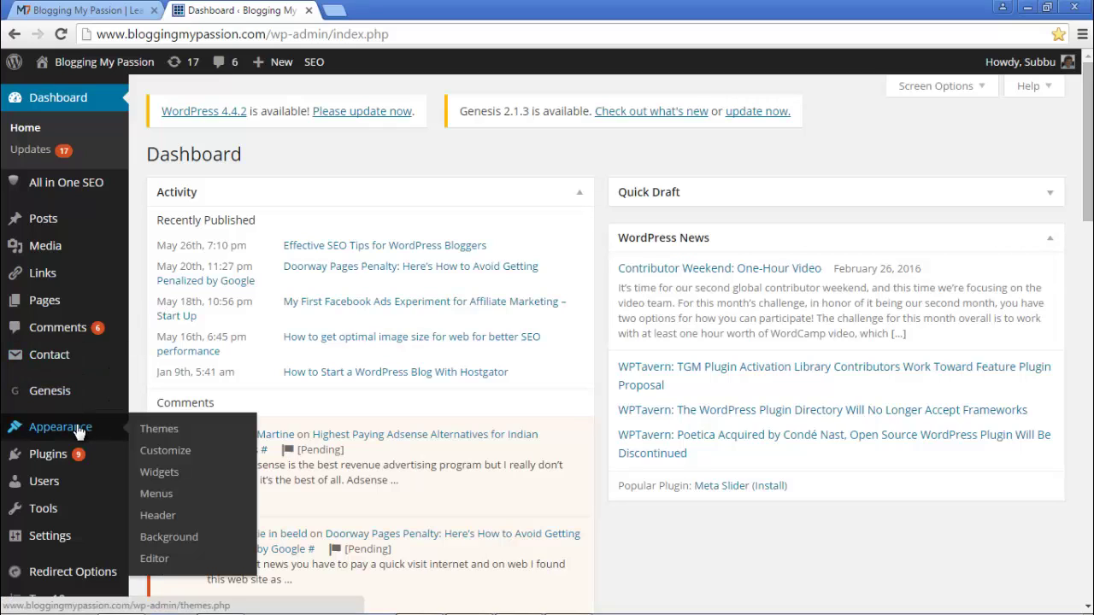
{"action": "mouse_move", "coordinate": [112, 454]}
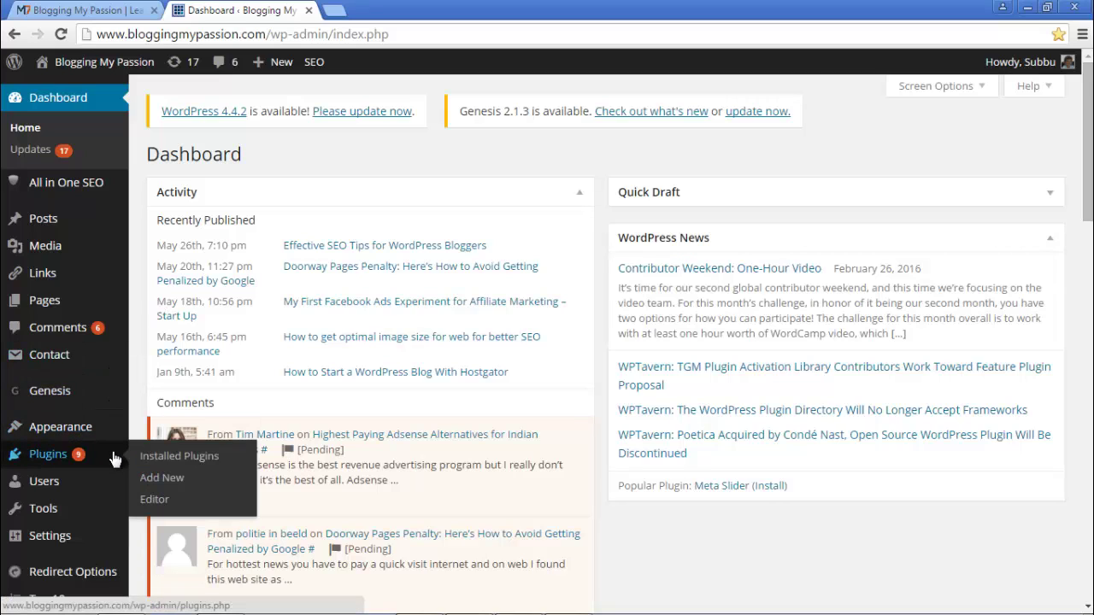
{"action": "left_click", "coordinate": [179, 481]}
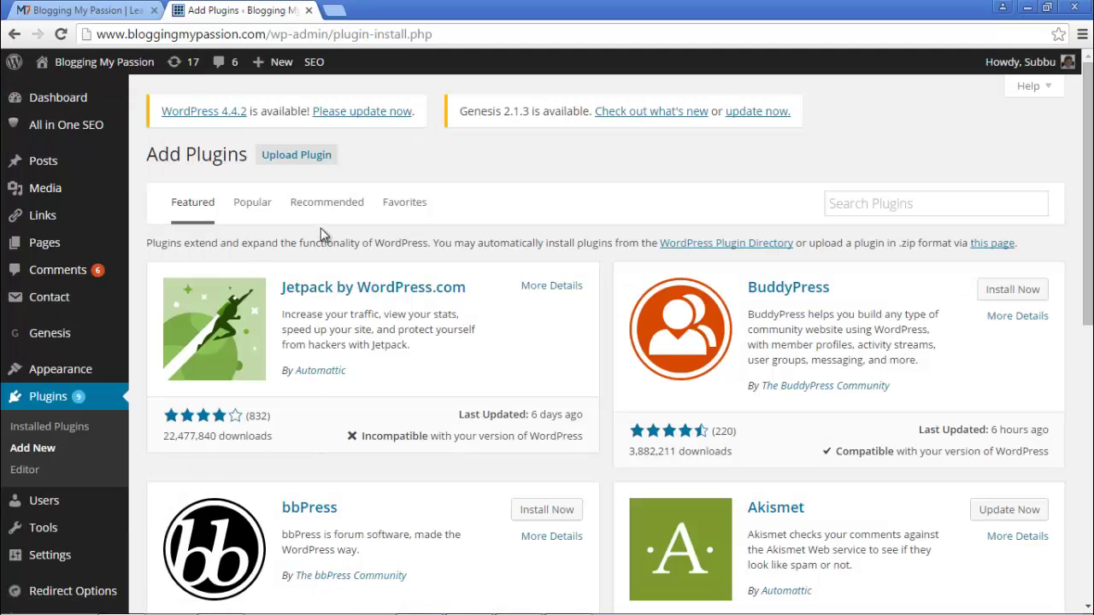
{"action": "left_click", "coordinate": [907, 205]}
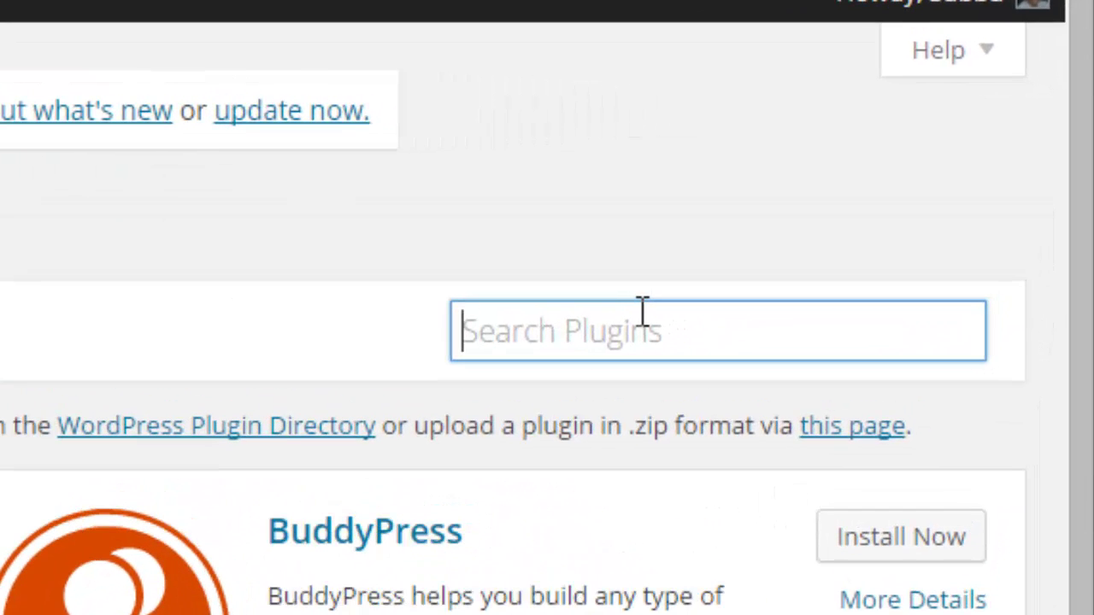
{"action": "type", "text": "wig"}
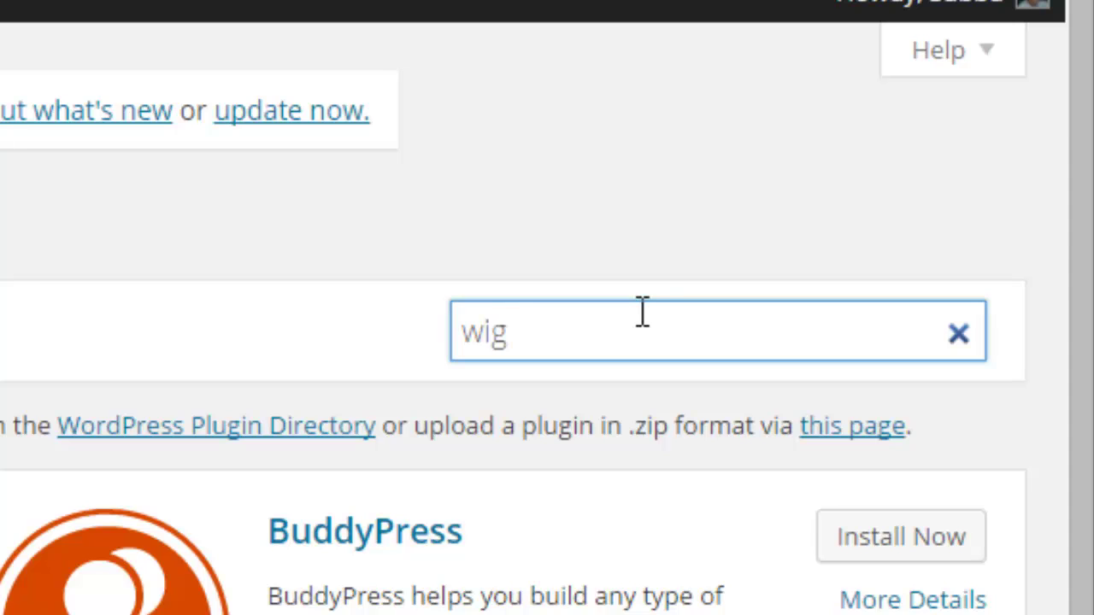
{"action": "key", "text": "BackSpace"}
{"action": "type", "text": "dget "}
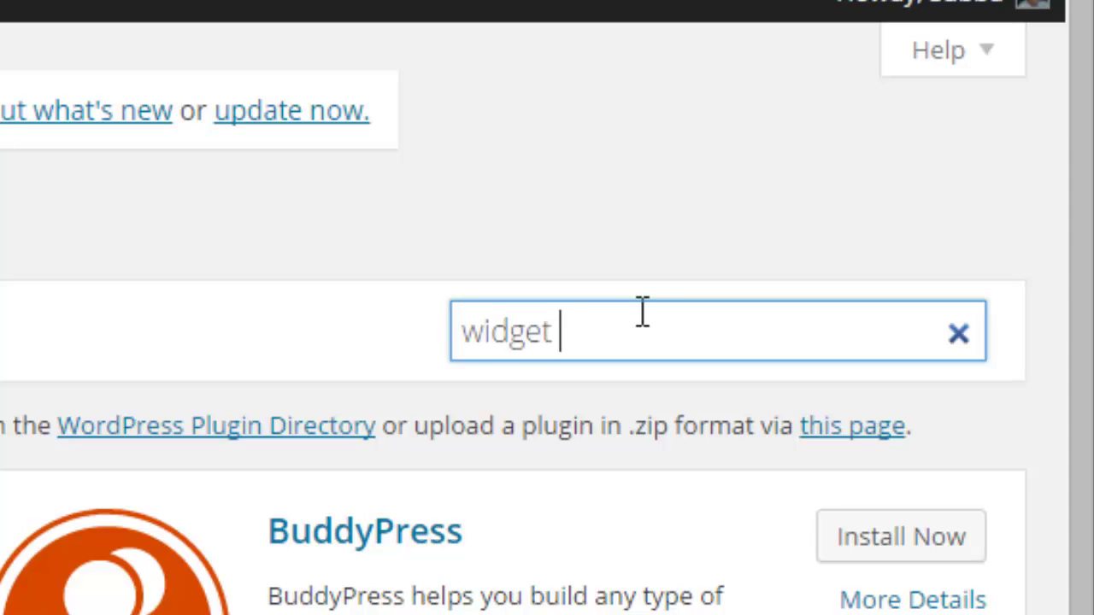
{"action": "type", "text": "logic"}
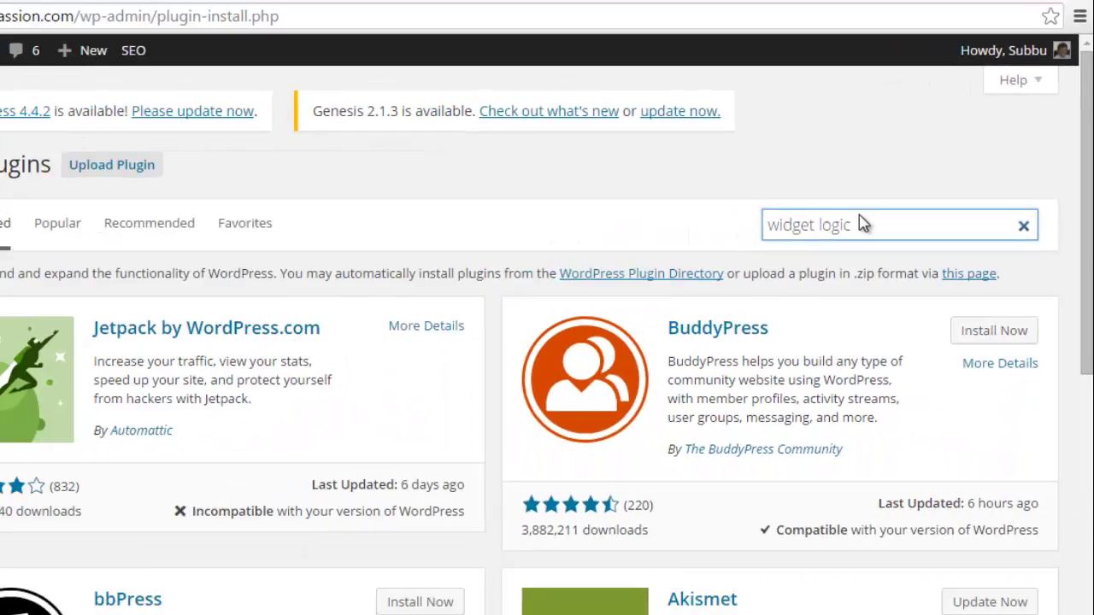
{"action": "key", "text": "Return"}
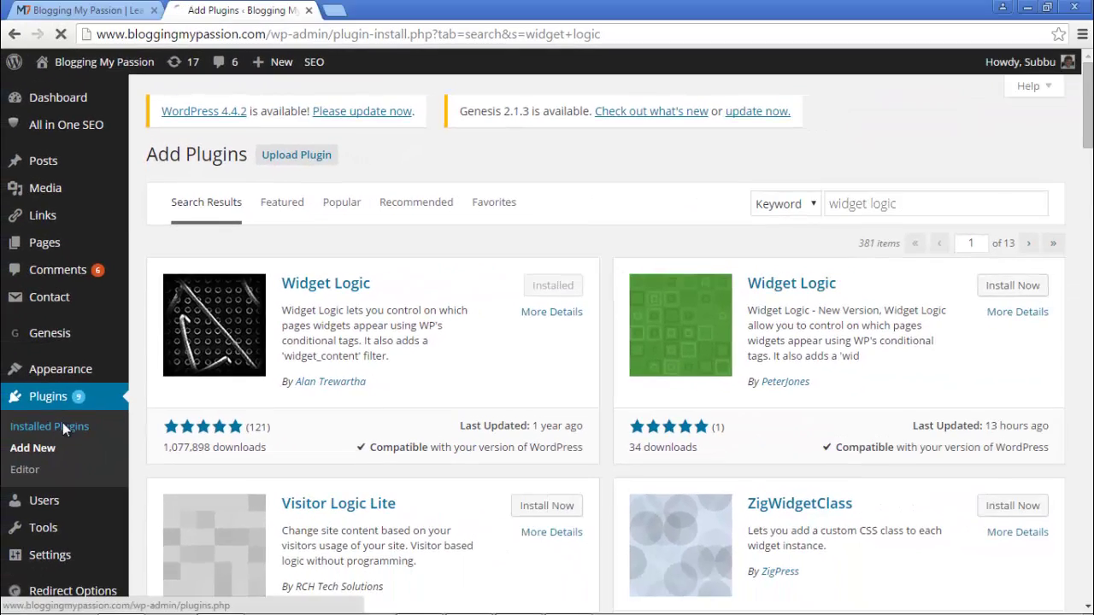
Activate the installed Widget Logic plugin and find its entry in the installed plugins list
{"action": "left_click", "coordinate": [63, 428]}
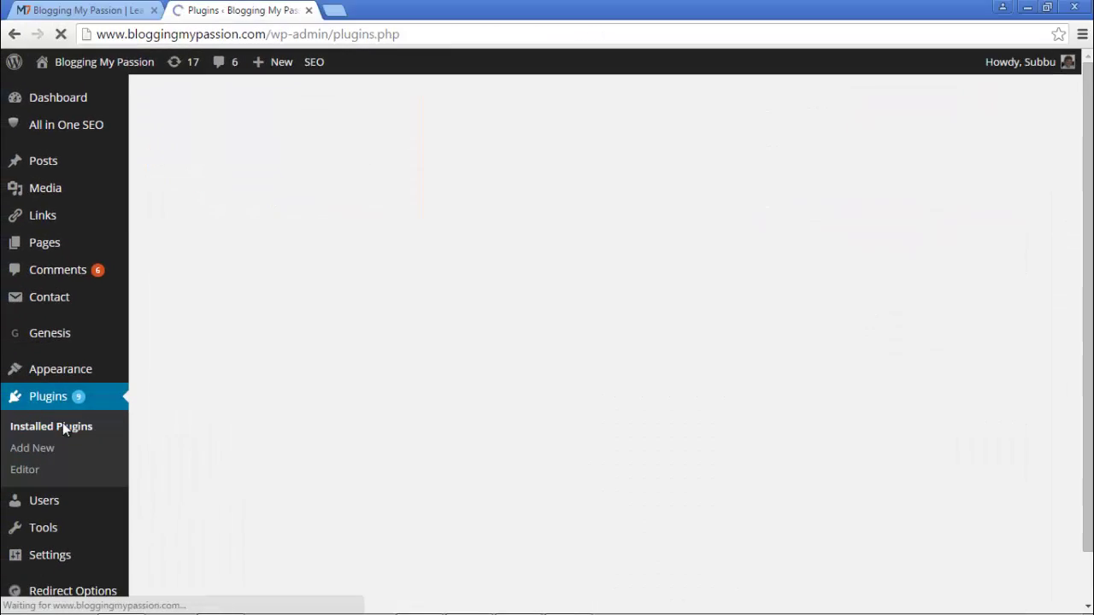
{"action": "scroll", "coordinate": [398, 359], "scroll_direction": "down", "scroll_amount": 3}
{"action": "scroll", "coordinate": [397, 359], "scroll_direction": "down", "scroll_amount": 15}
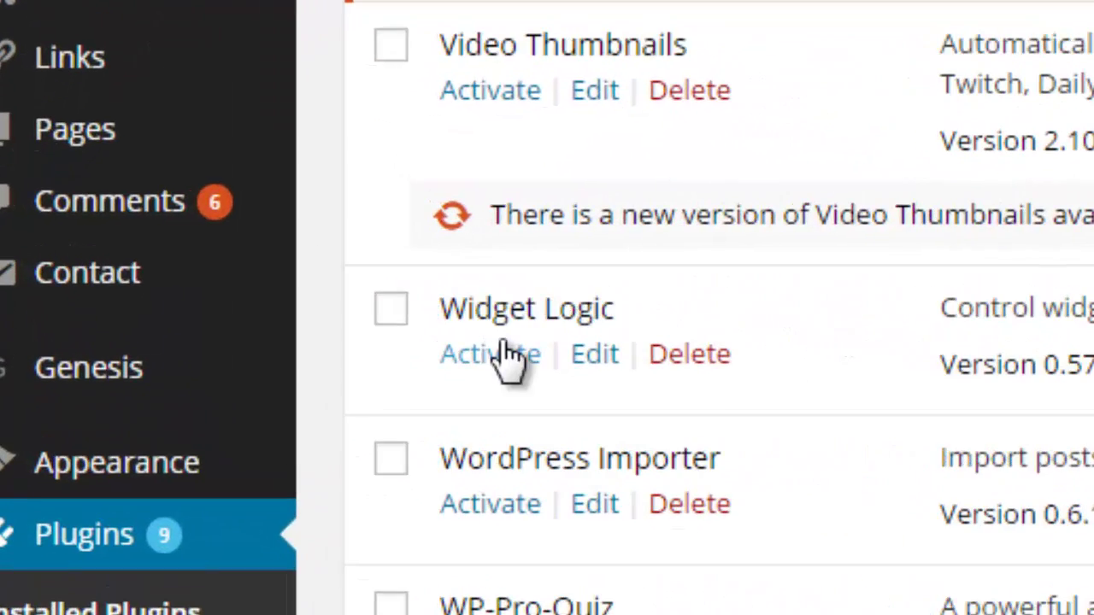
{"action": "left_click", "coordinate": [497, 355]}
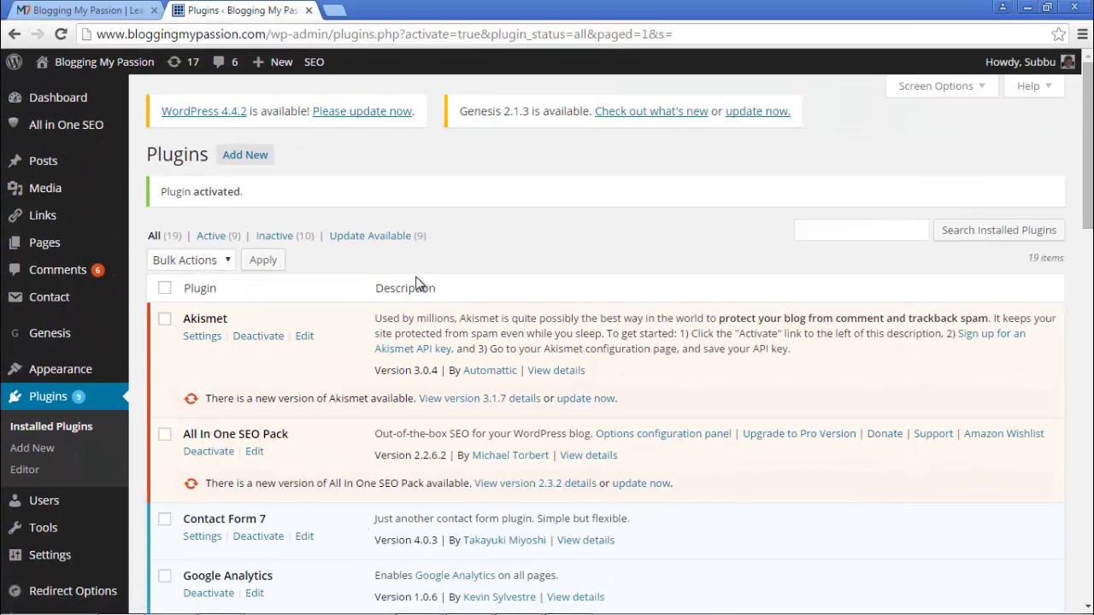
{"action": "scroll", "coordinate": [414, 278], "scroll_direction": "down", "scroll_amount": 3}
{"action": "scroll", "coordinate": [414, 278], "scroll_direction": "down", "scroll_amount": 7}
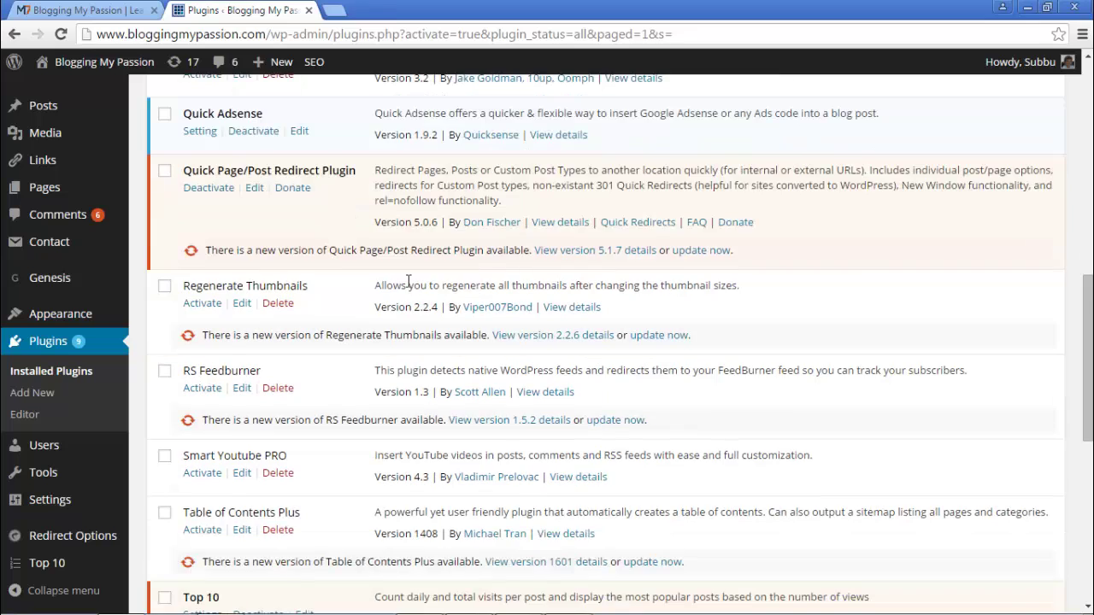
{"action": "scroll", "coordinate": [408, 284], "scroll_direction": "down", "scroll_amount": 2}
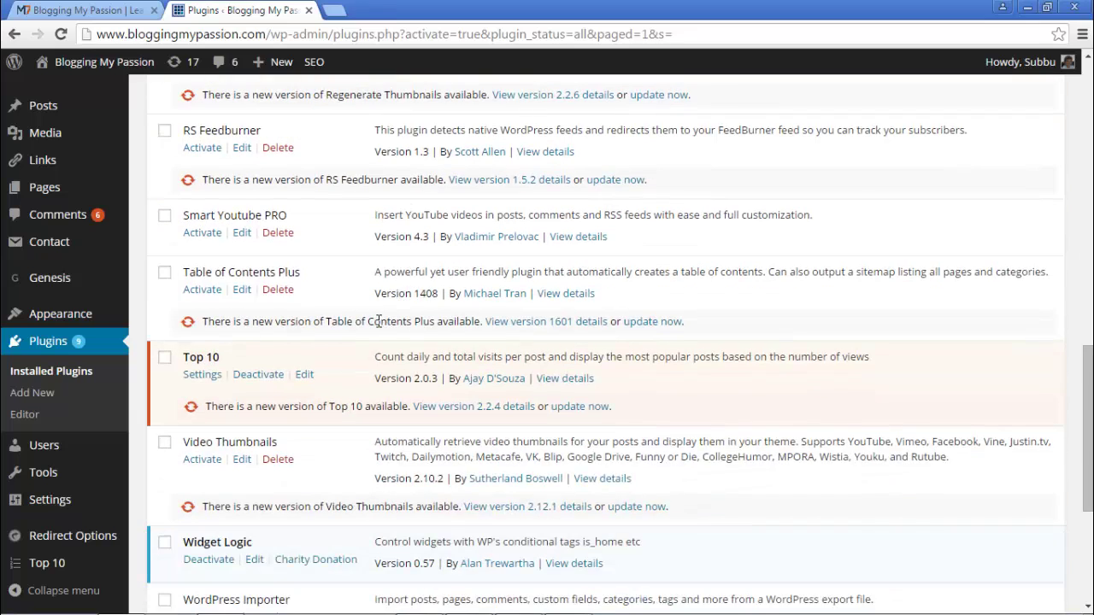
{"action": "scroll", "coordinate": [377, 321], "scroll_direction": "down", "scroll_amount": 2}
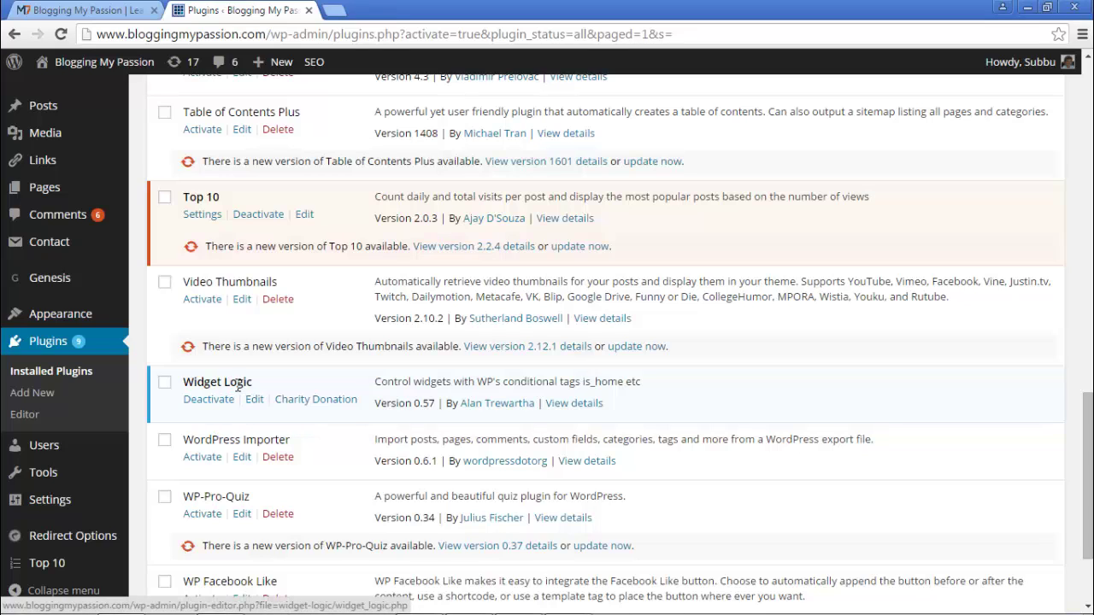
Open the site's widget management and expand the Primary Sidebar area
{"action": "mouse_move", "coordinate": [51, 502]}
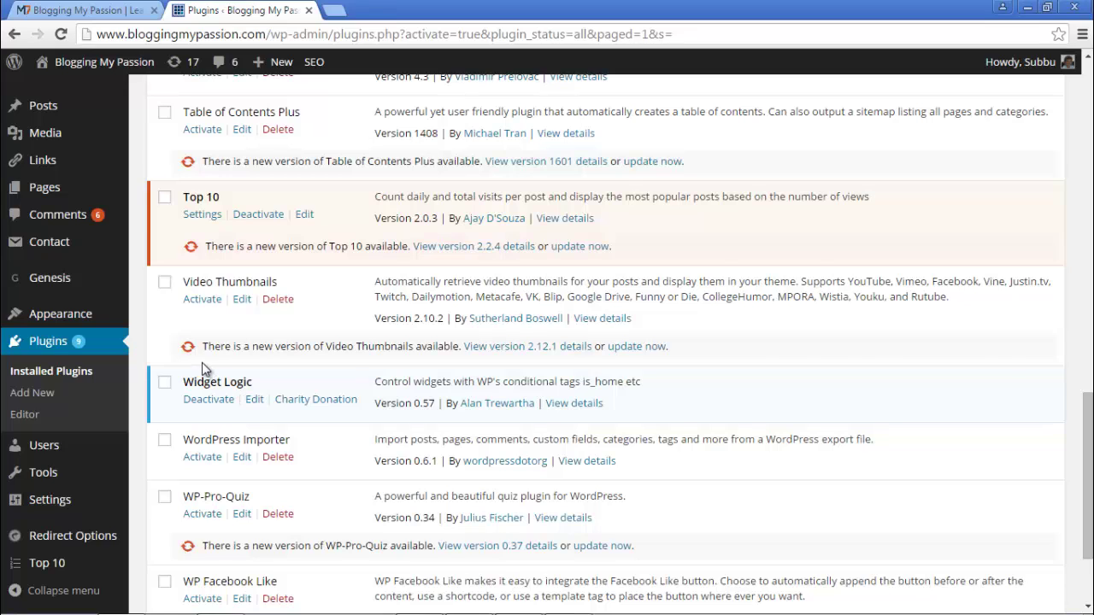
{"action": "scroll", "coordinate": [202, 362], "scroll_direction": "up", "scroll_amount": 1}
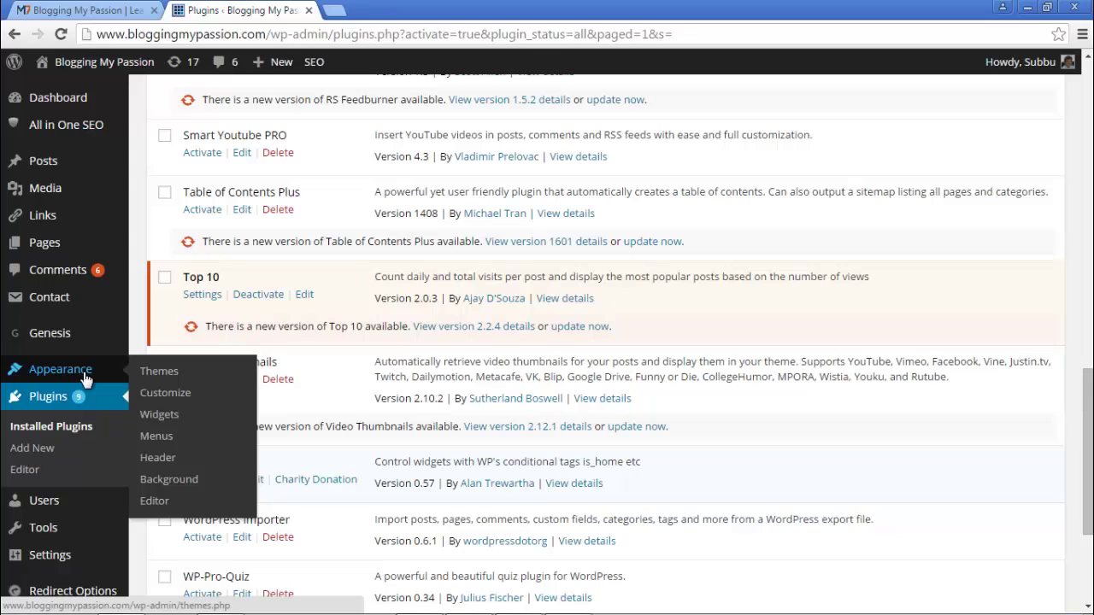
{"action": "left_click", "coordinate": [166, 414]}
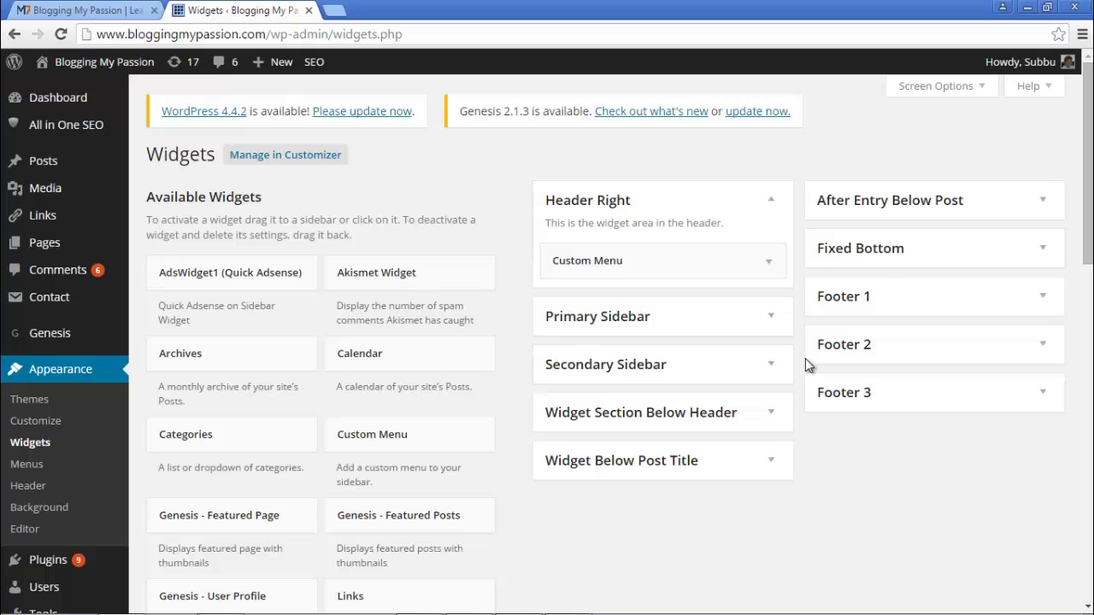
{"action": "left_click", "coordinate": [770, 321]}
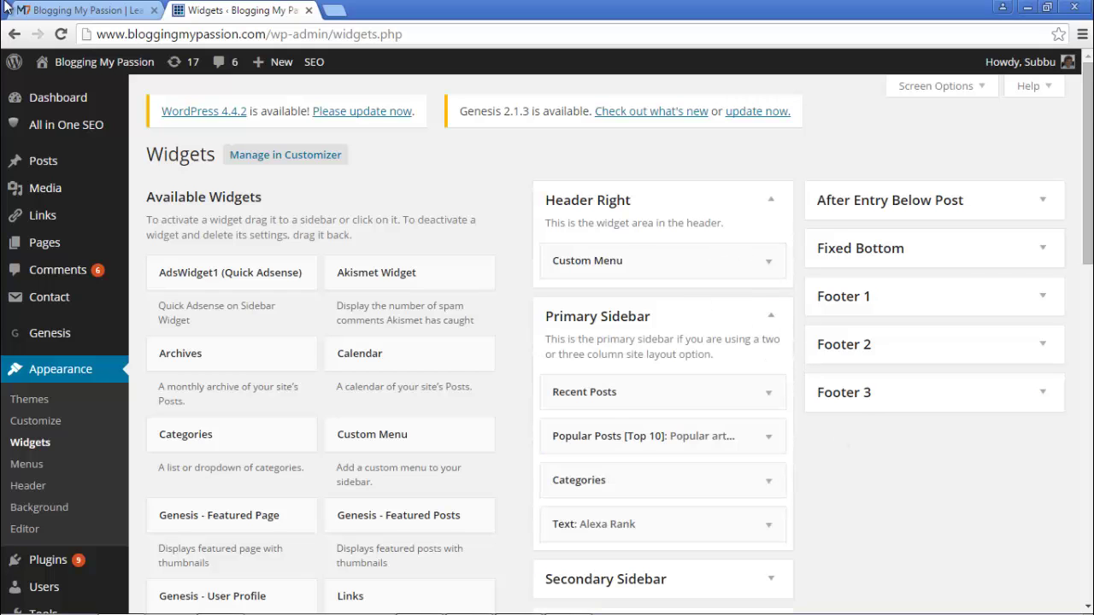
Reload the blog's home page to check its sidebar, and return to the Widgets page
{"action": "left_click", "coordinate": [81, 10]}
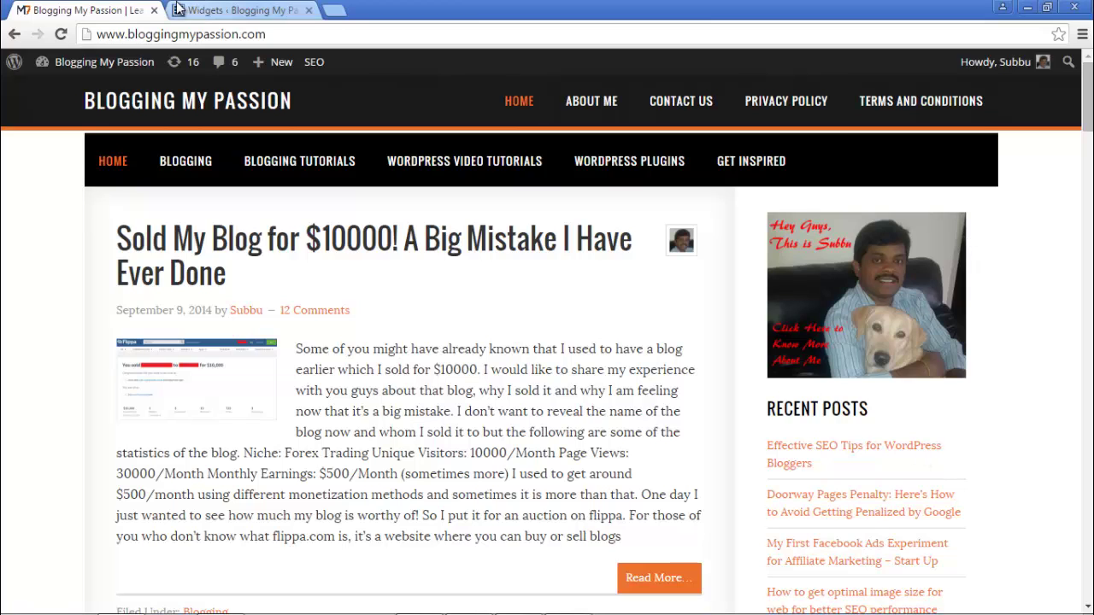
{"action": "left_click", "coordinate": [128, 162]}
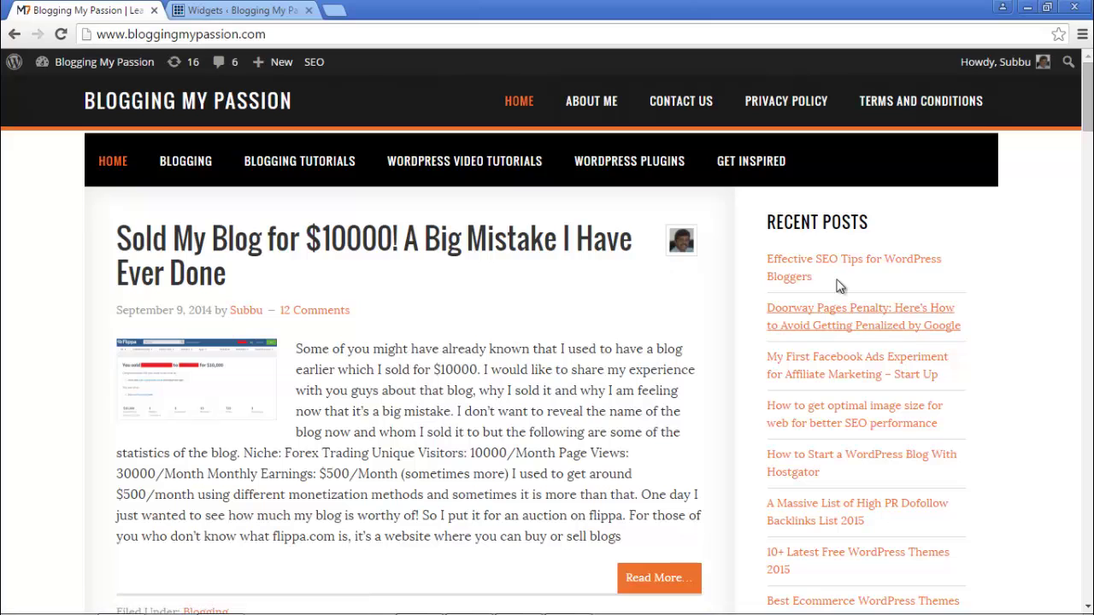
{"action": "left_click", "coordinate": [241, 8]}
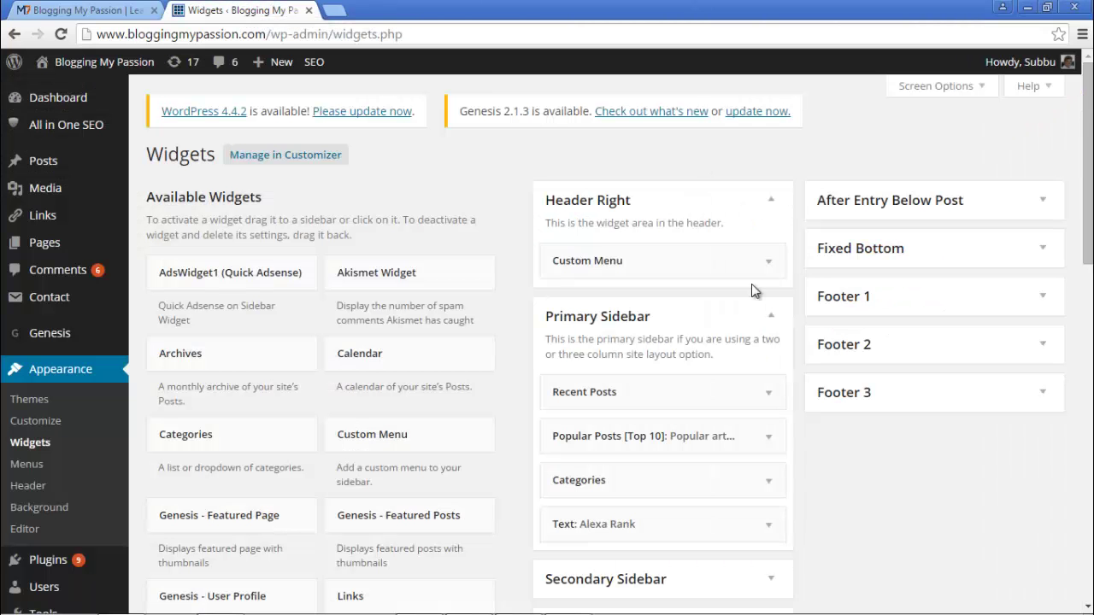
Add a Text widget at the top of the Primary Sidebar, above Recent Posts
{"action": "scroll", "coordinate": [507, 345], "scroll_direction": "down", "scroll_amount": 4}
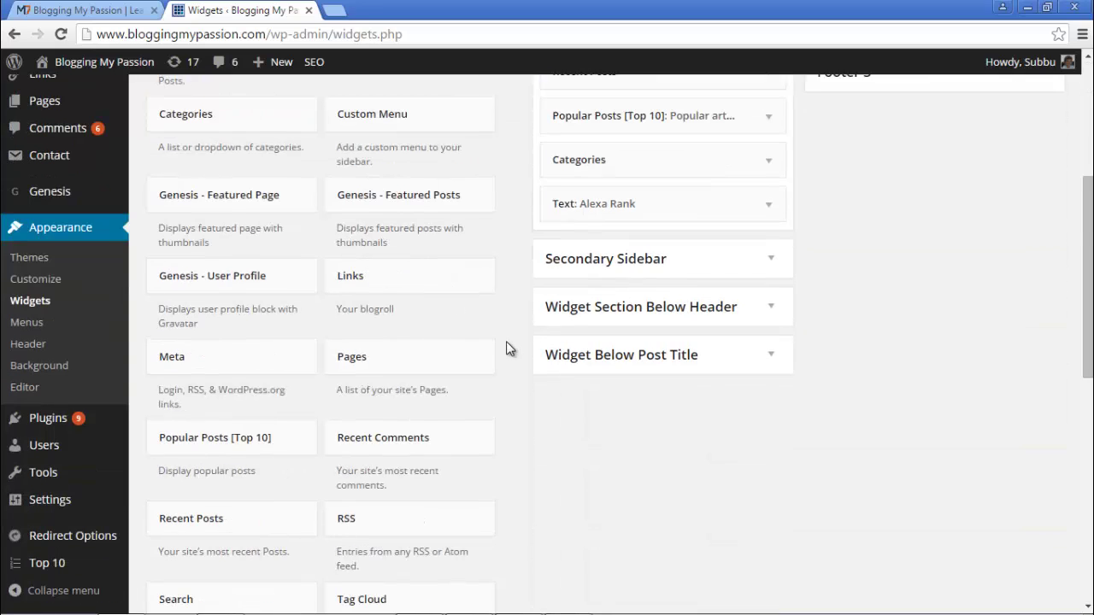
{"action": "scroll", "coordinate": [507, 347], "scroll_direction": "down", "scroll_amount": 2}
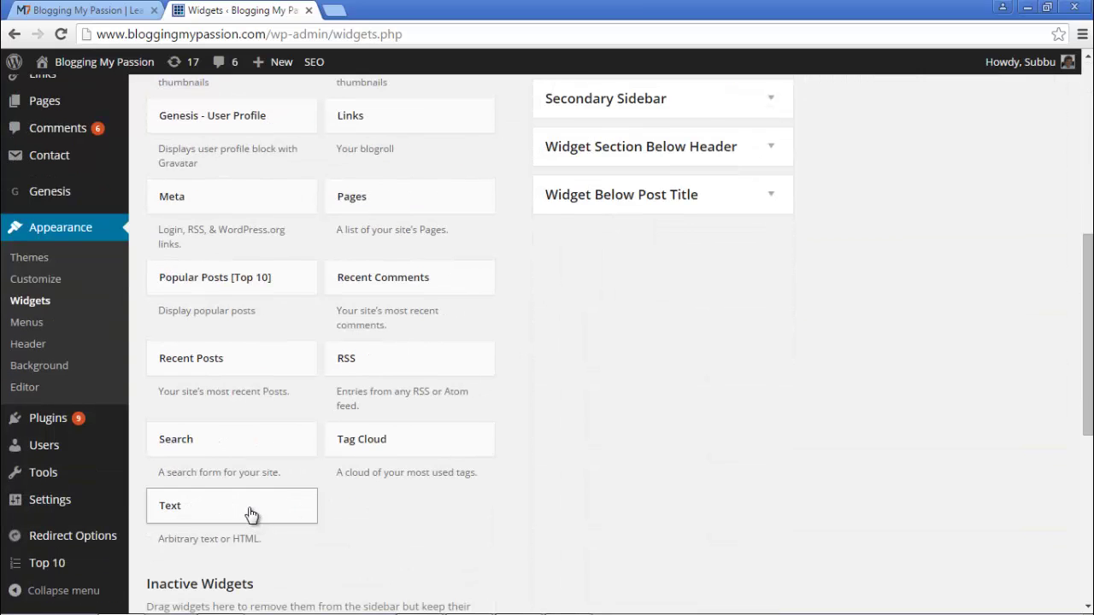
{"action": "left_click_drag", "start_coordinate": [252, 512], "coordinate": [659, 264]}
{"action": "scroll", "coordinate": [820, 274], "scroll_direction": "down", "scroll_amount": 1}
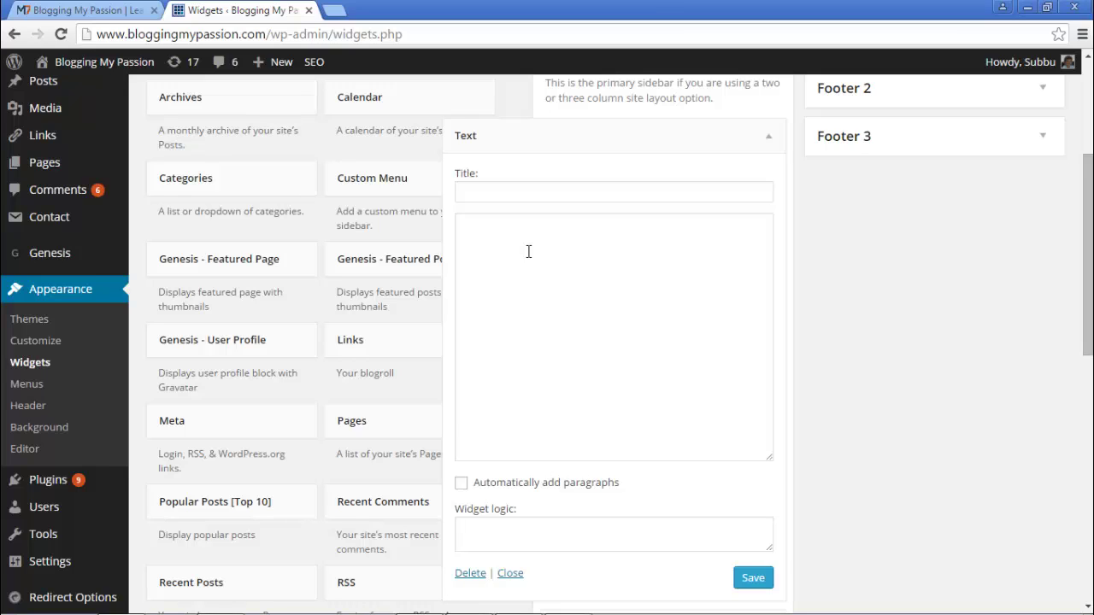
{"action": "left_click", "coordinate": [652, 303]}
{"action": "type", "text": "<a href=\"http://www.bloggingmypassion.com/about-me/\"><img src=\"http://www.bloggingmypassion.com/wp-content/uploads/2014/07/Subbu.png\"></img></a>"}
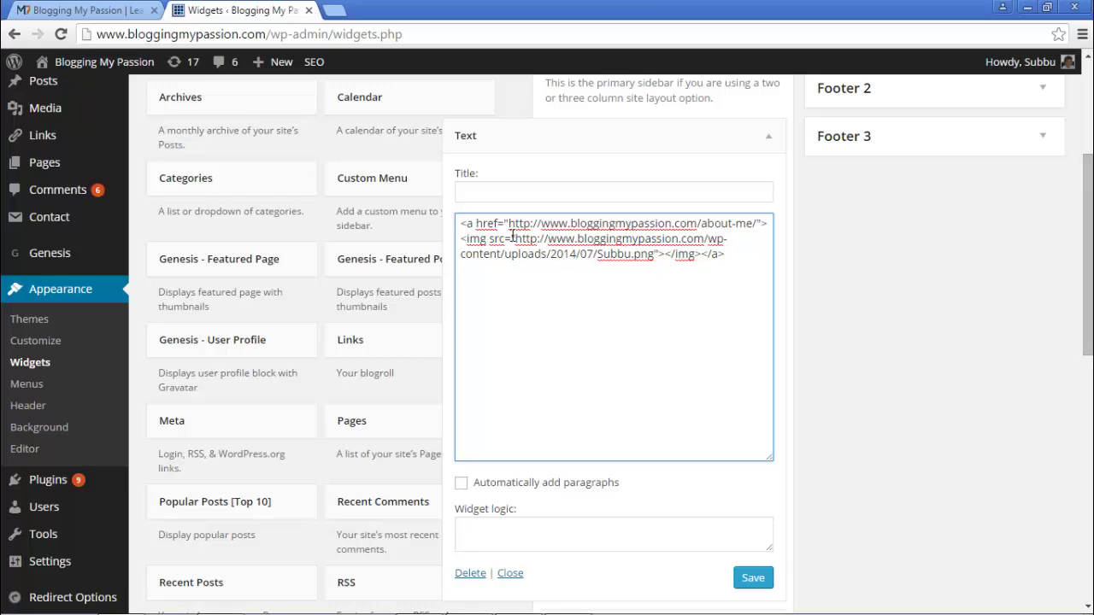
{"action": "left_click_drag", "start_coordinate": [475, 243], "coordinate": [487, 245]}
{"action": "left_click", "coordinate": [477, 223]}
{"action": "double_click", "coordinate": [483, 225]}
{"action": "left_click_drag", "start_coordinate": [733, 256], "coordinate": [451, 227]}
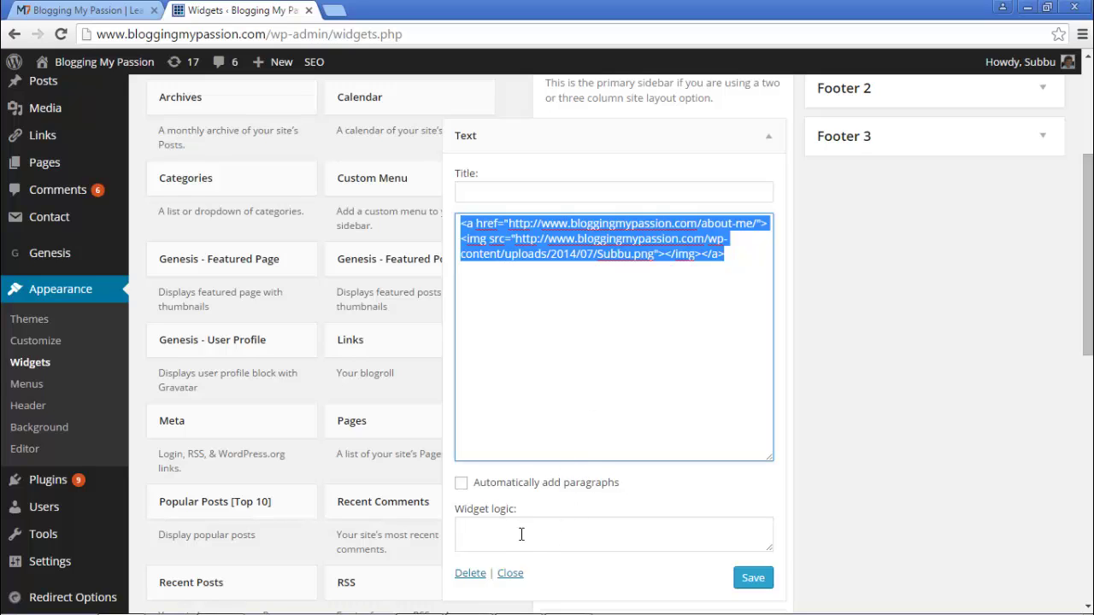
{"action": "left_click", "coordinate": [752, 579]}
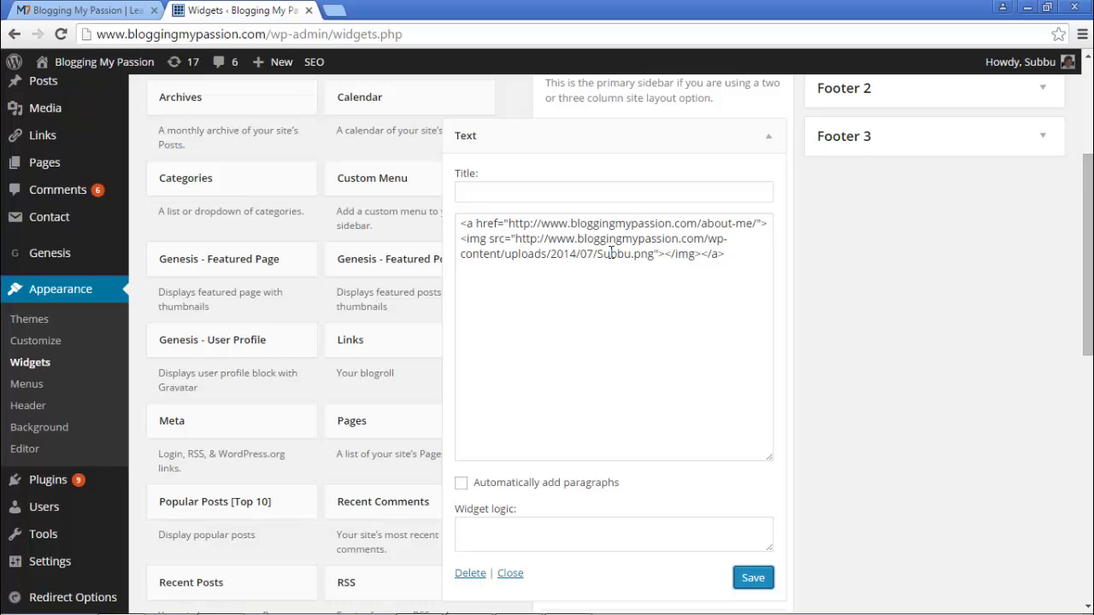
Check the blog's sidebar on the home, About Me and Contact Us pages and the "Sold My Blog for $10000!" post, returning to the home page
{"action": "left_click", "coordinate": [102, 10]}
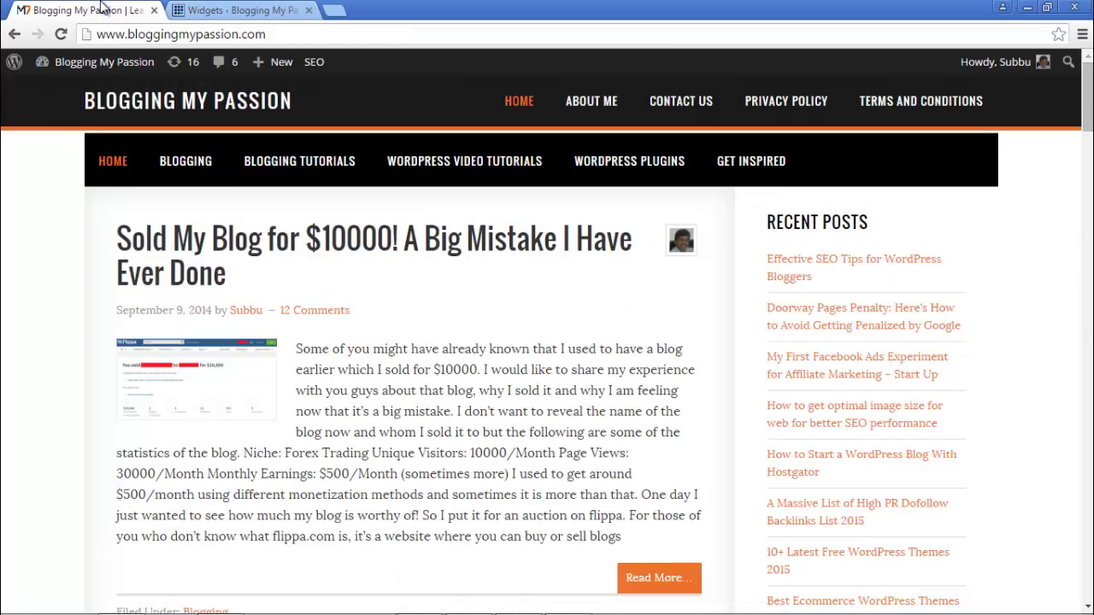
{"action": "left_click", "coordinate": [115, 167]}
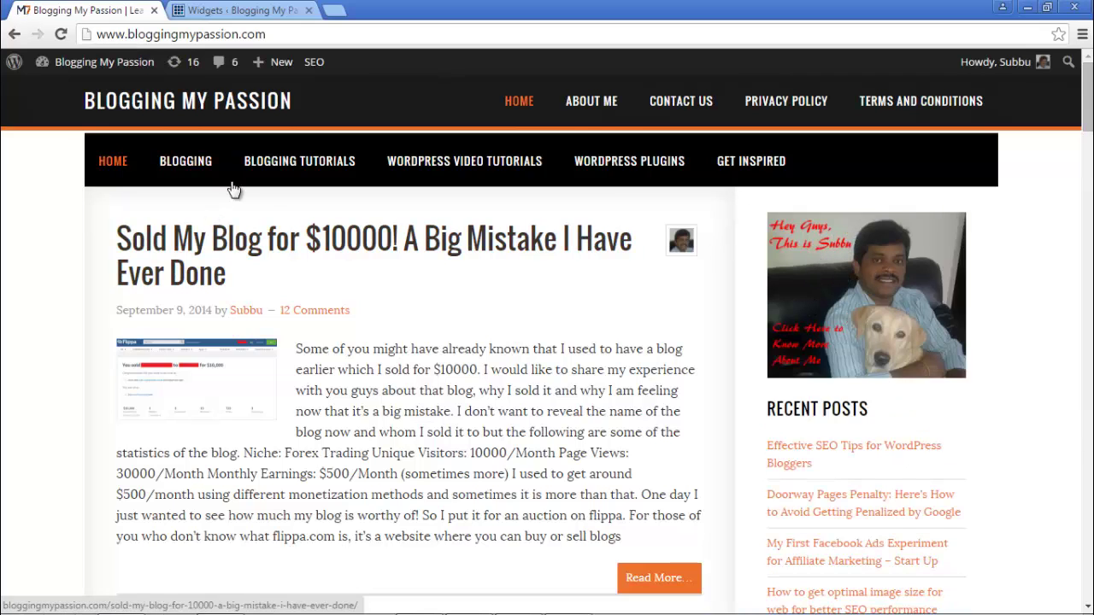
{"action": "left_click", "coordinate": [612, 105]}
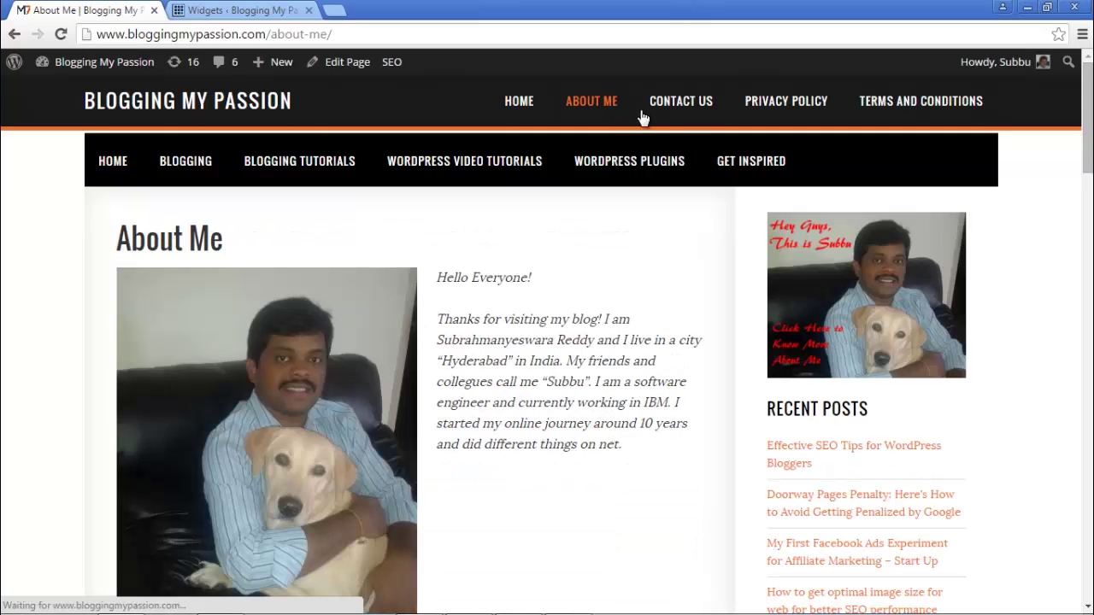
{"action": "left_click", "coordinate": [702, 102]}
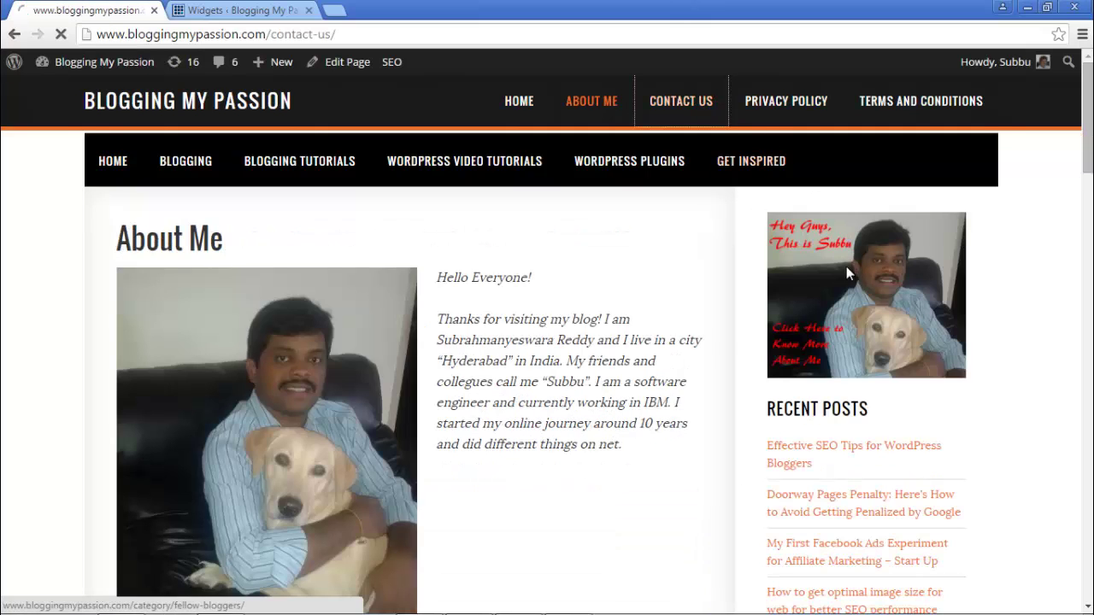
{"action": "left_click", "coordinate": [115, 162]}
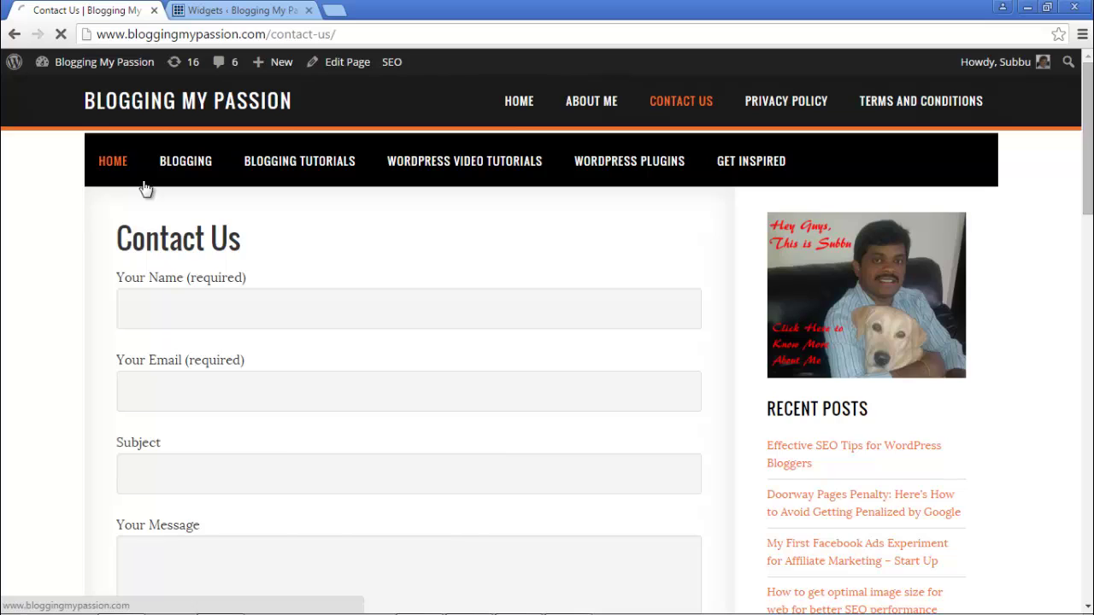
{"action": "left_click", "coordinate": [371, 245]}
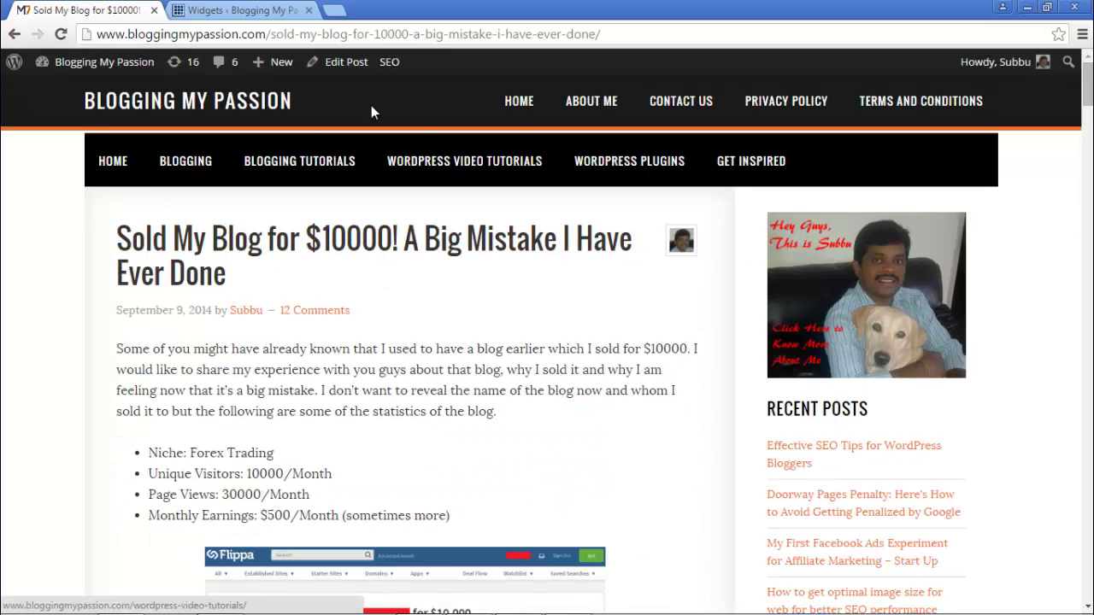
{"action": "left_click", "coordinate": [523, 105]}
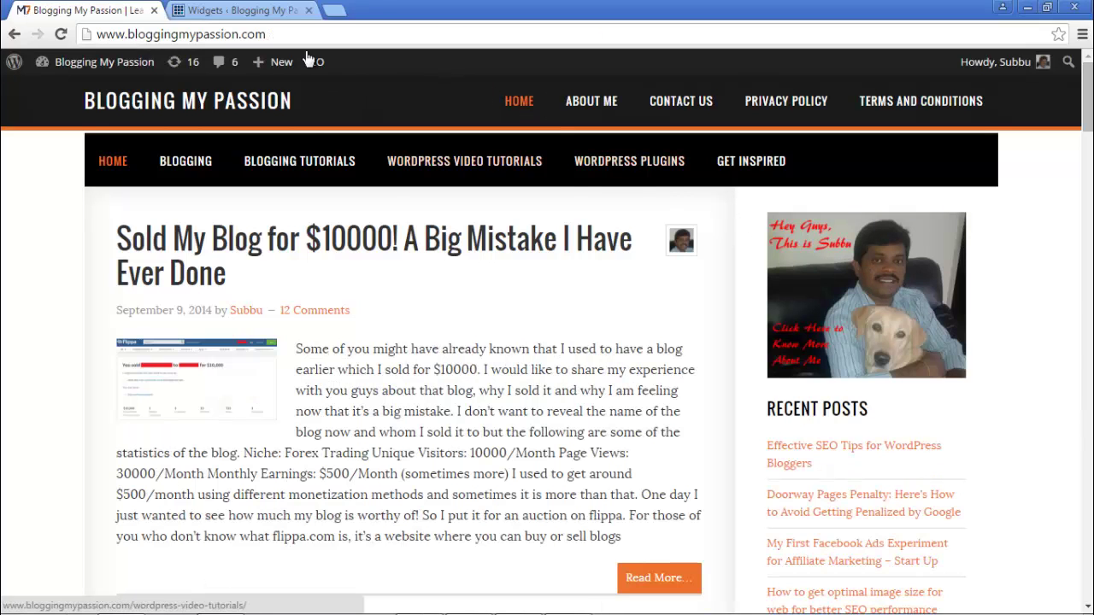
Set the Text widget's Widget Logic condition to is_home() and save the widget
{"action": "left_click", "coordinate": [244, 10]}
{"action": "scroll", "coordinate": [657, 372], "scroll_direction": "down", "scroll_amount": 1}
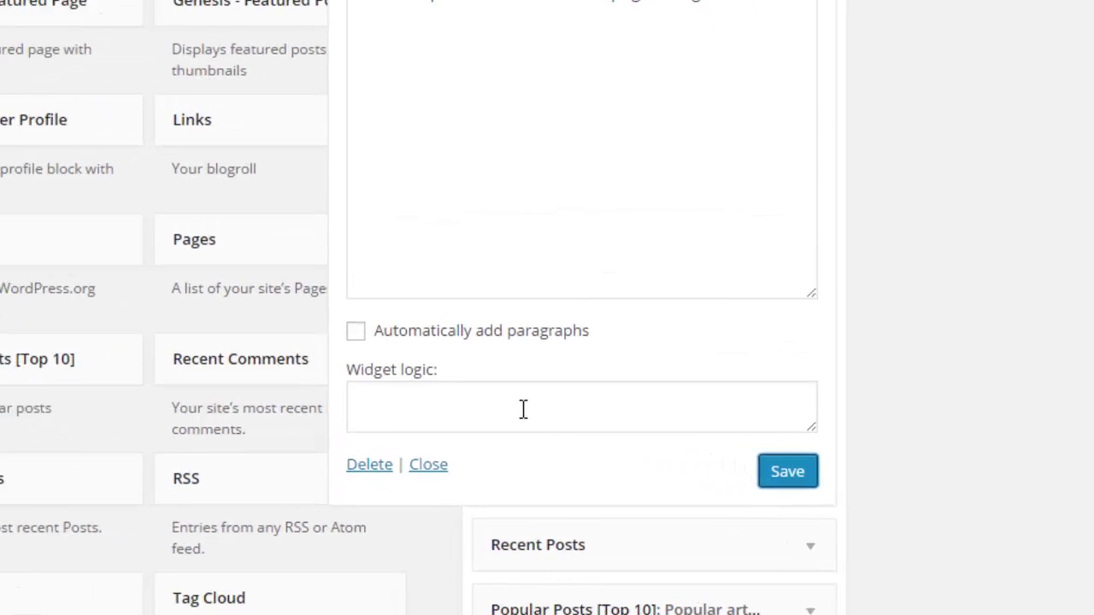
{"action": "left_click", "coordinate": [575, 455]}
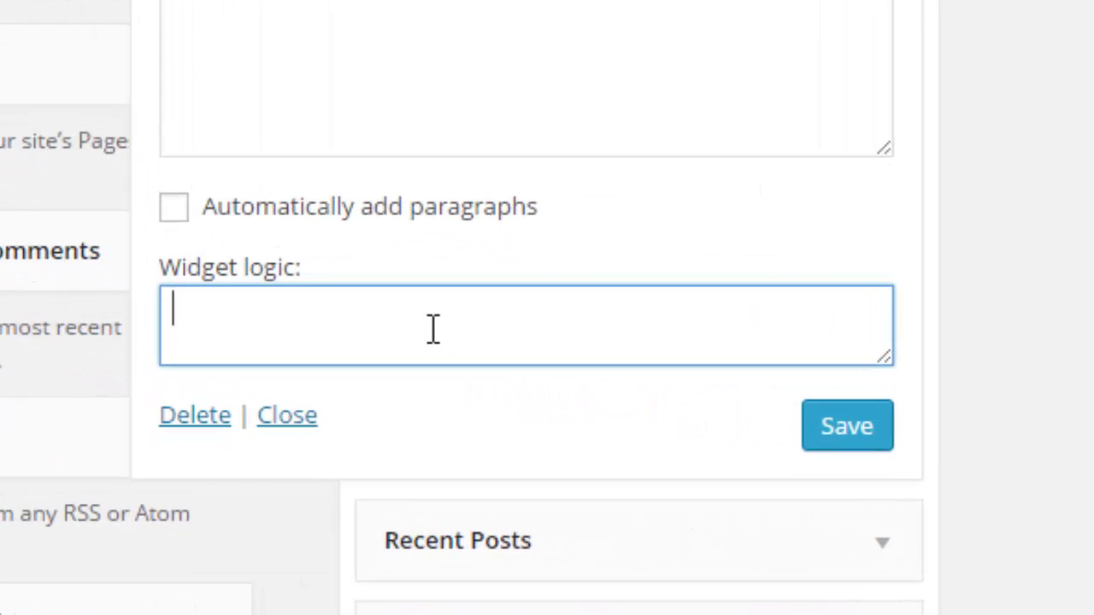
{"action": "type", "text": "is_home()"}
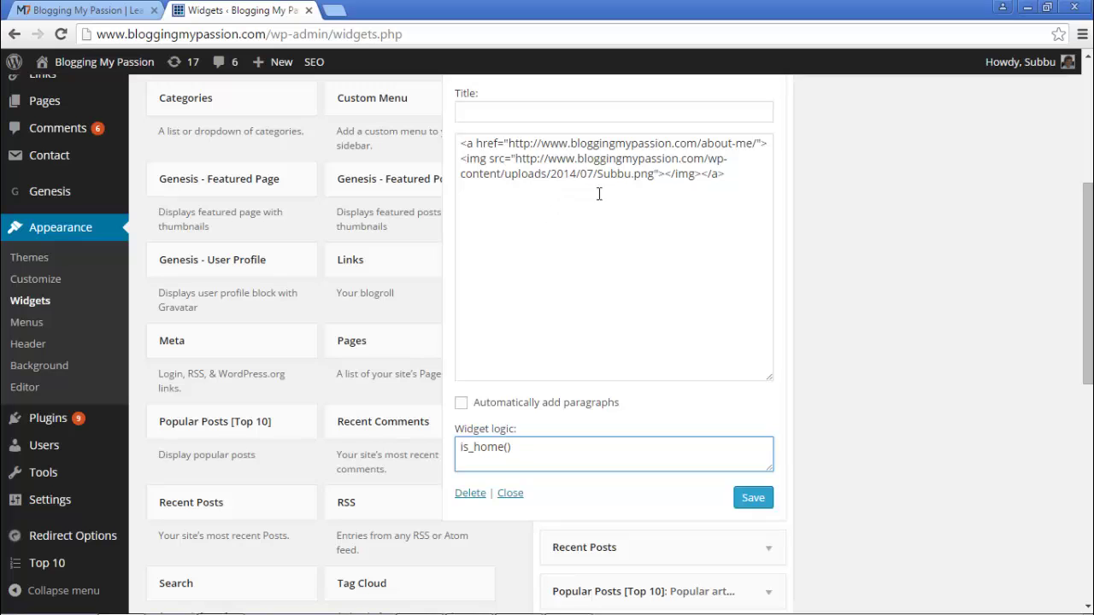
{"action": "left_click", "coordinate": [753, 499]}
Reload the blog's home page and compare its sidebar with the About Me page, Contact Us page and "Sold My Blog for $10000!" post
{"action": "left_click", "coordinate": [58, 9]}
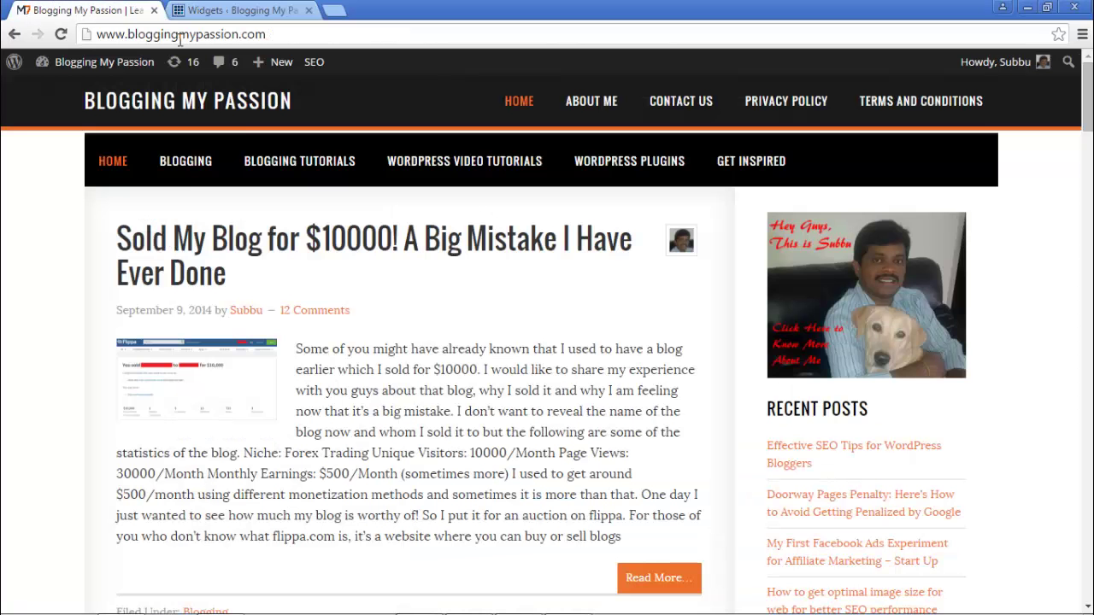
{"action": "left_click", "coordinate": [109, 164]}
{"action": "left_click", "coordinate": [609, 101]}
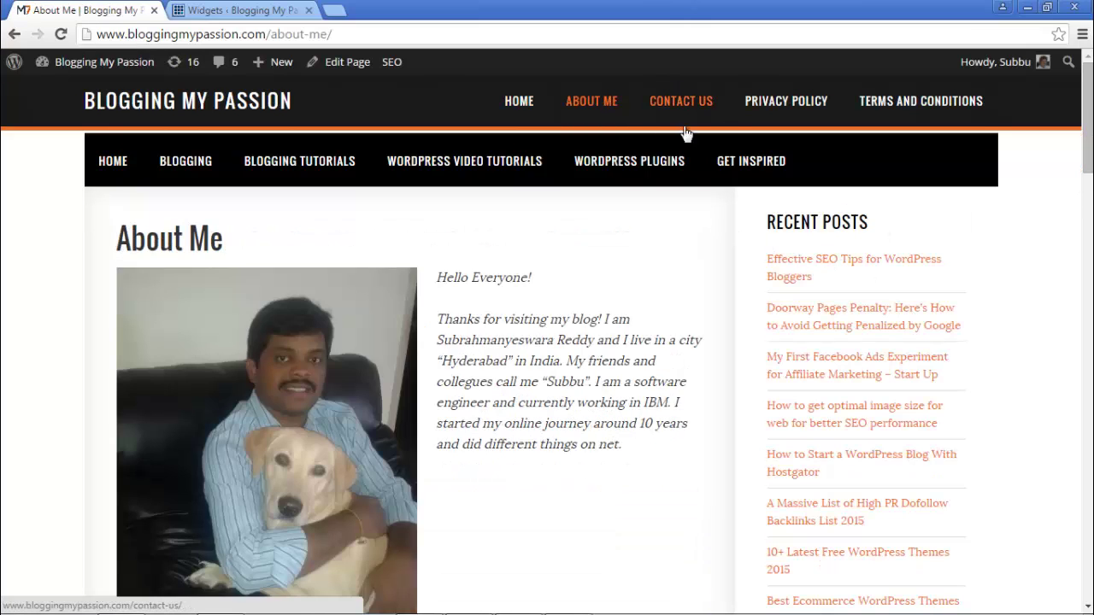
{"action": "left_click", "coordinate": [680, 100]}
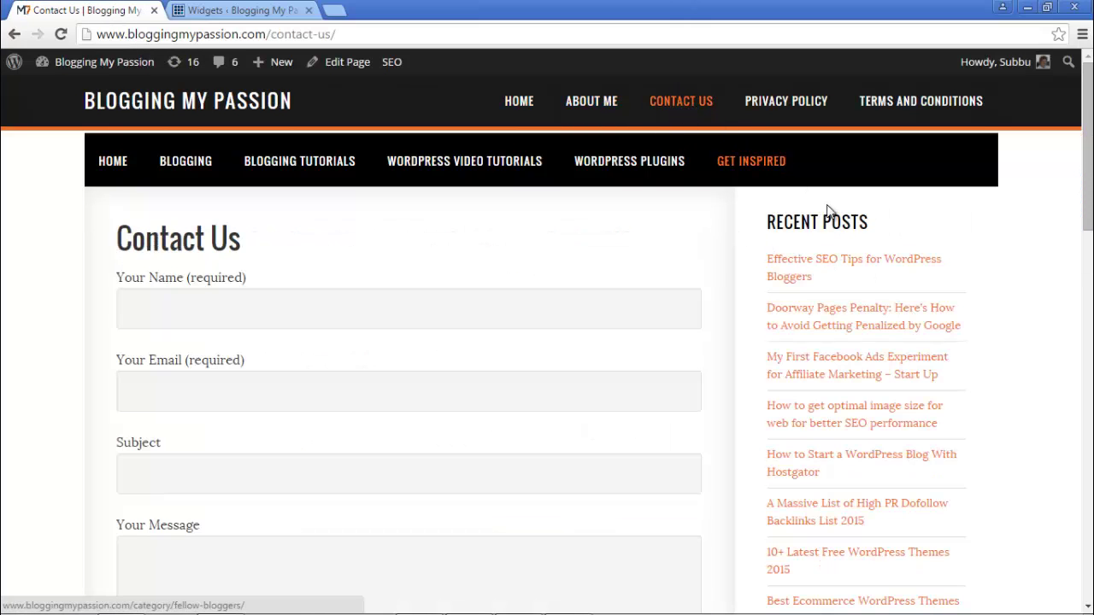
{"action": "left_click", "coordinate": [515, 103]}
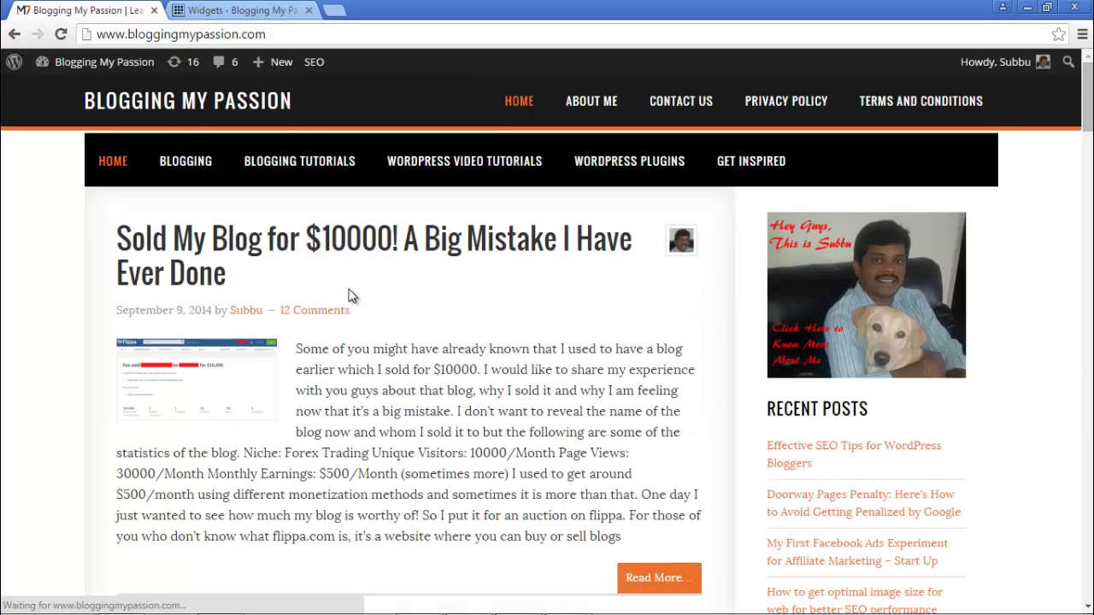
{"action": "left_click", "coordinate": [456, 252]}
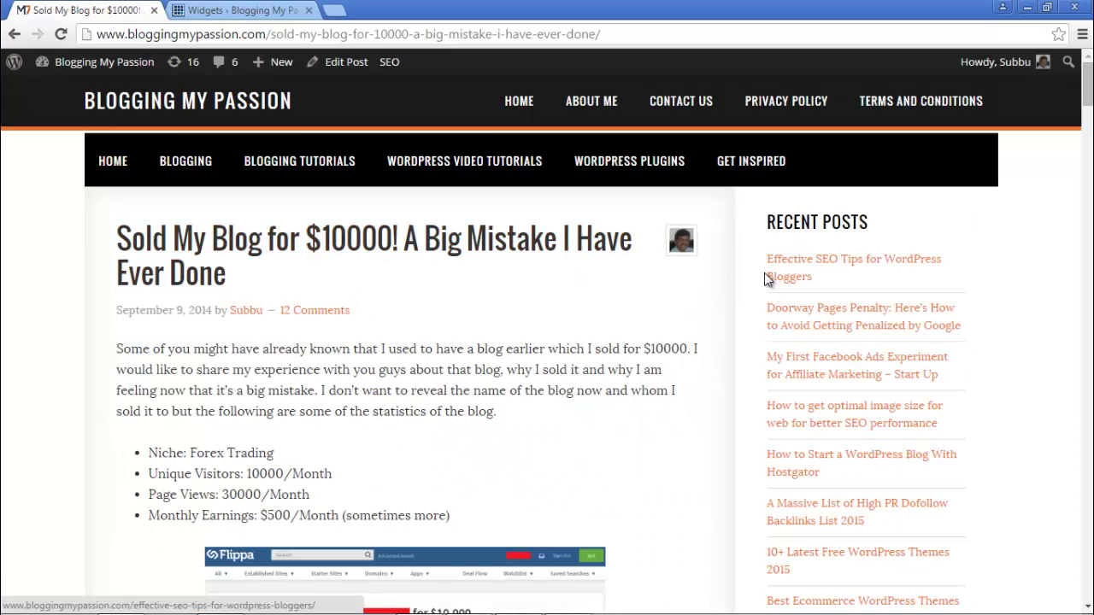
Replace the Text widget's Widget Logic condition with the placeholder is_page(id)
{"action": "left_click", "coordinate": [235, 10]}
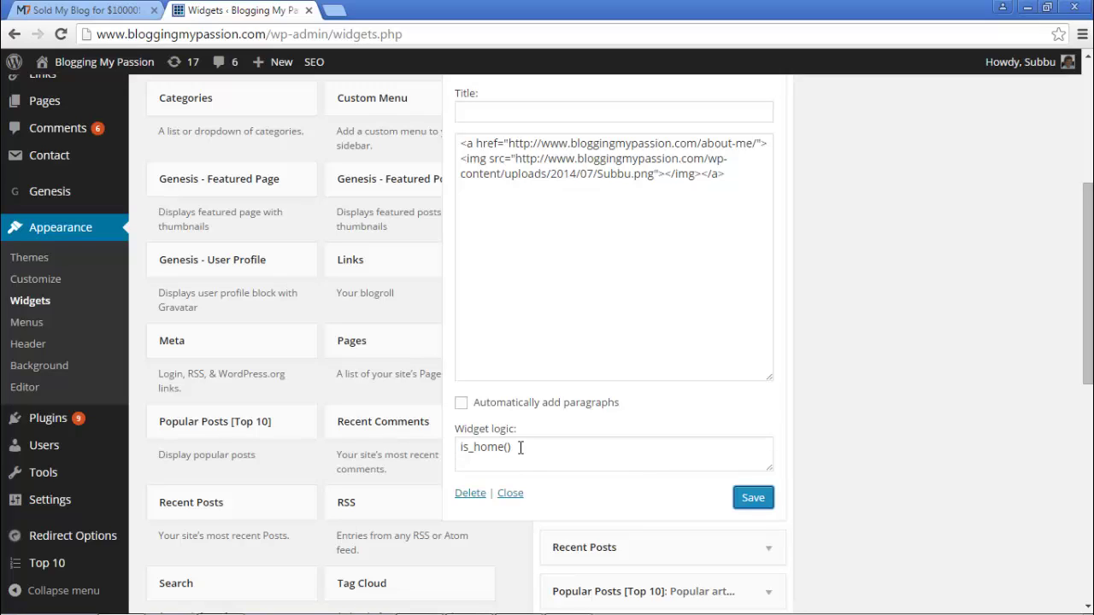
{"action": "left_click_drag", "start_coordinate": [520, 447], "coordinate": [454, 459]}
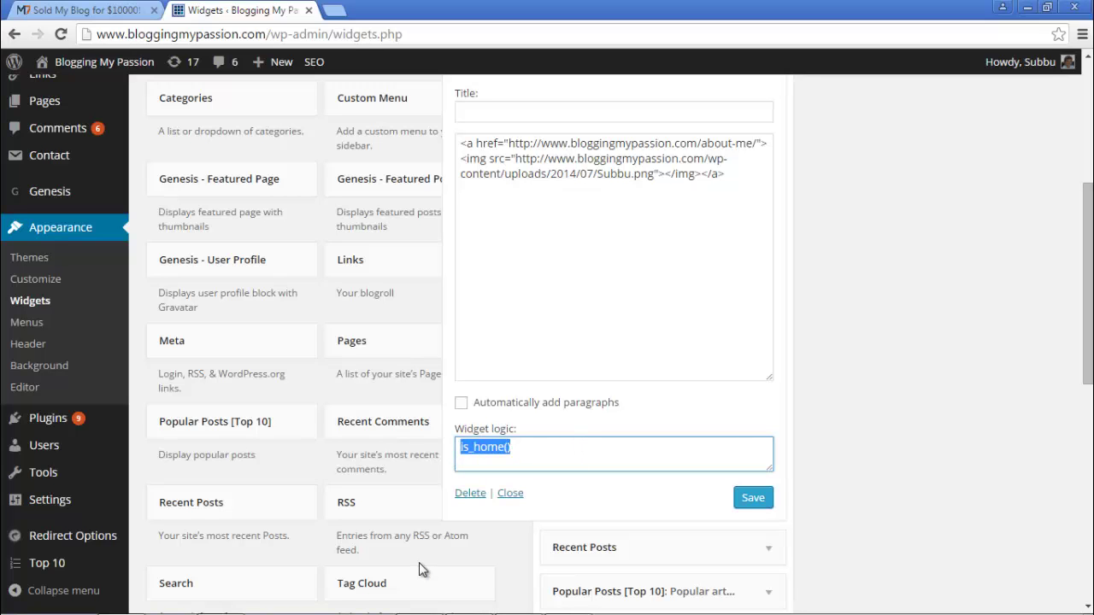
{"action": "type", "text": "is_"}
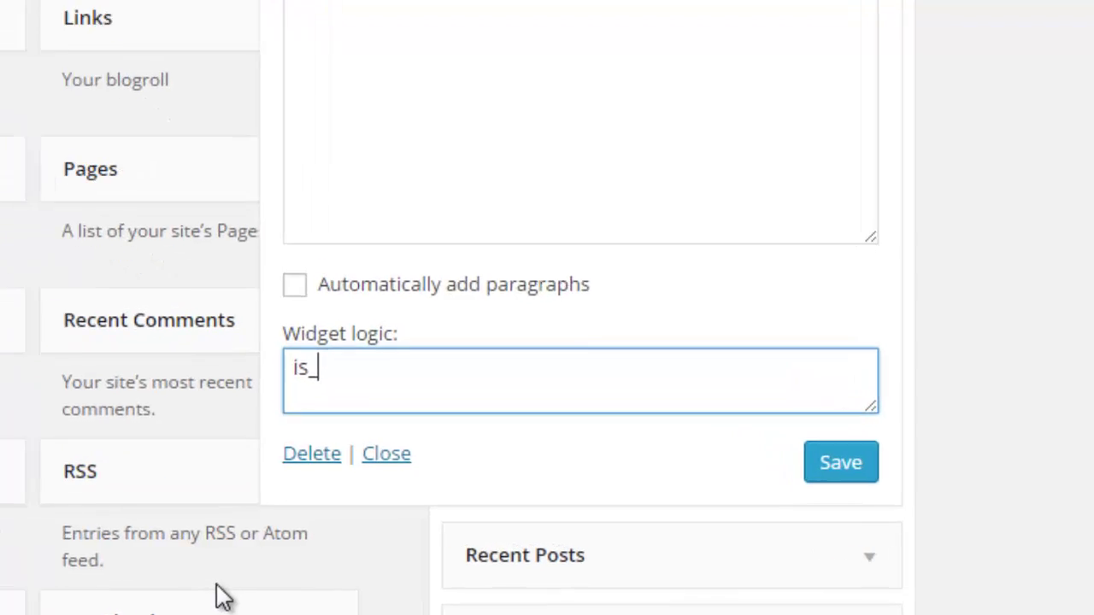
{"action": "type", "text": "page"}
{"action": "type", "text": "(id"}
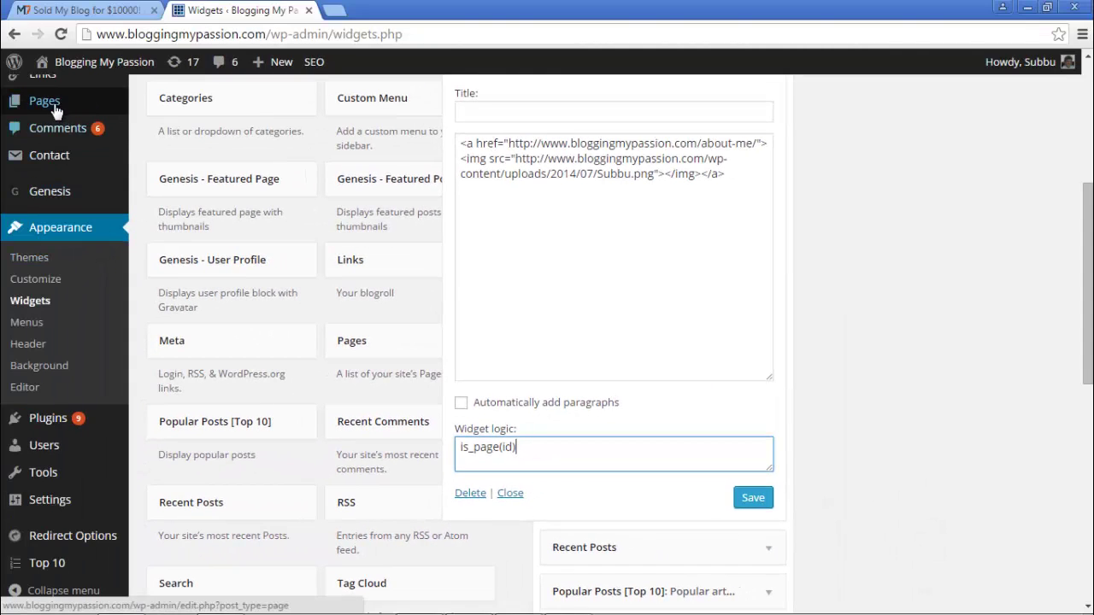
Open the list of all WordPress pages separately from the widget editor and look through it for the target page's ID
{"action": "mouse_move", "coordinate": [47, 104]}
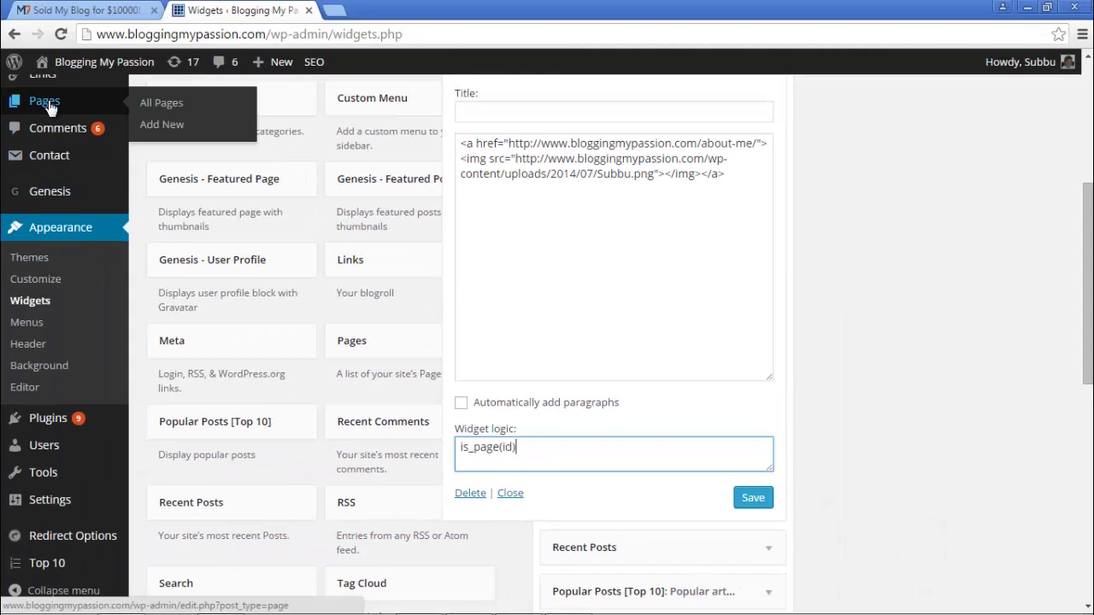
{"action": "right_click", "coordinate": [160, 108]}
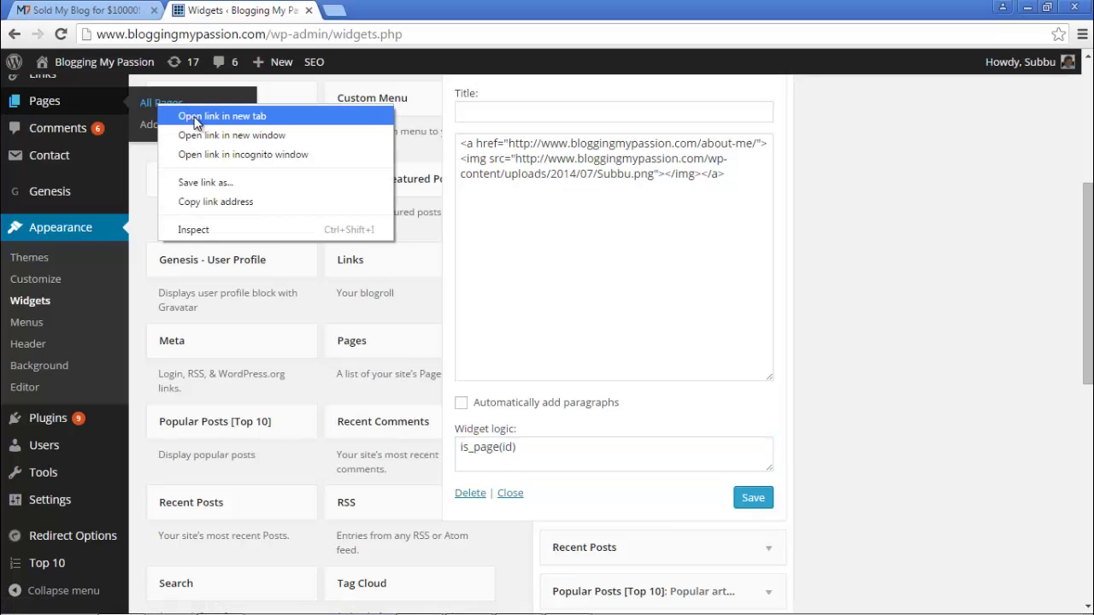
{"action": "left_click", "coordinate": [197, 125]}
{"action": "left_click", "coordinate": [409, 10]}
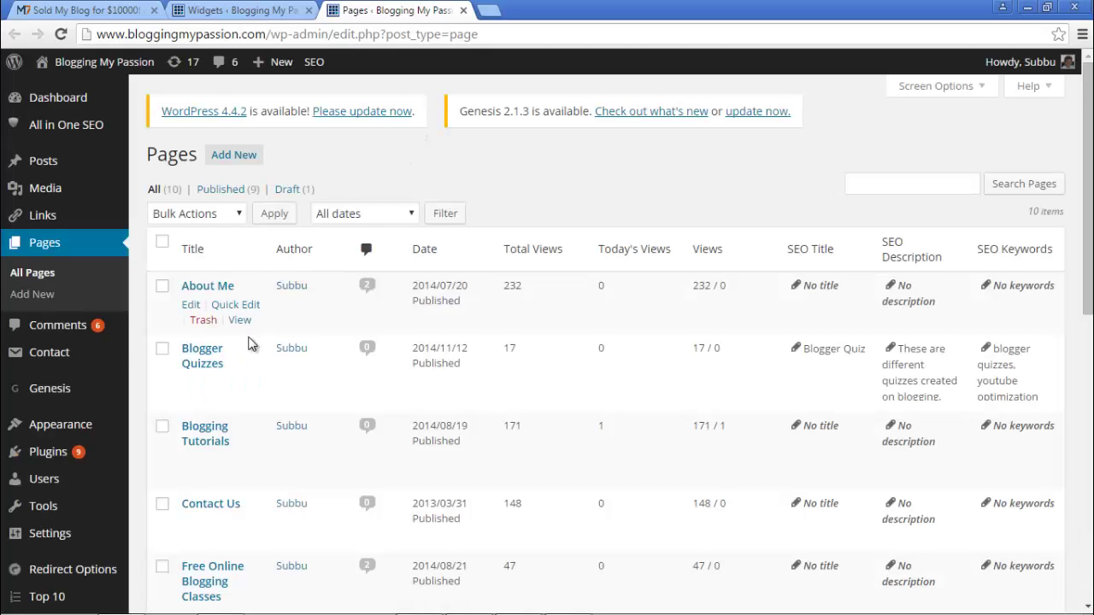
{"action": "scroll", "coordinate": [249, 343], "scroll_direction": "down", "scroll_amount": 2}
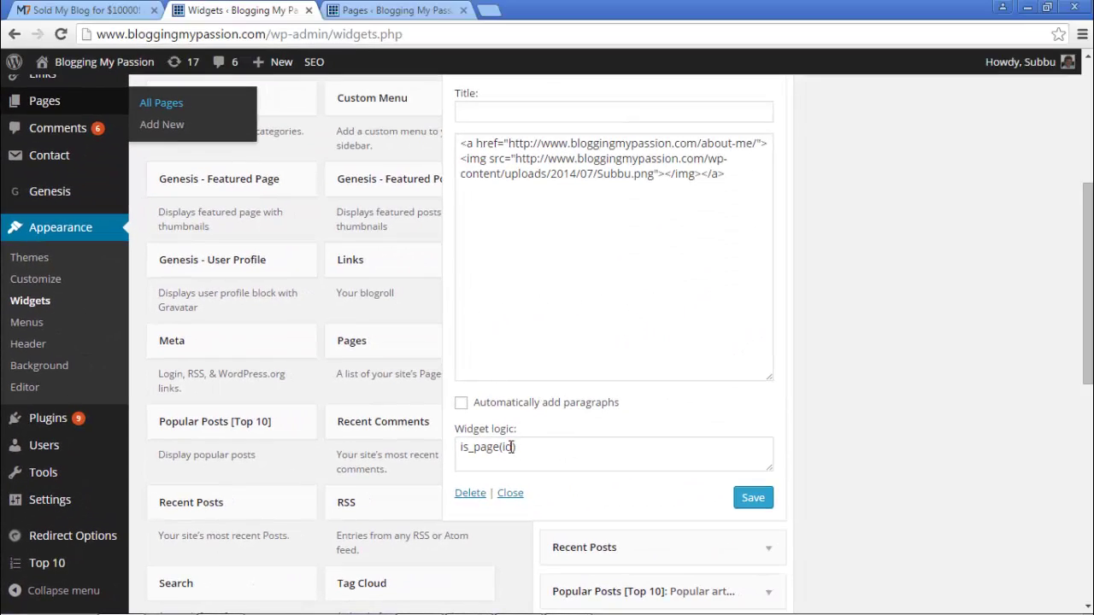
Set the page ID in the Widget Logic condition so it reads is_page(10), and save the Text widget
{"action": "left_click", "coordinate": [577, 448]}
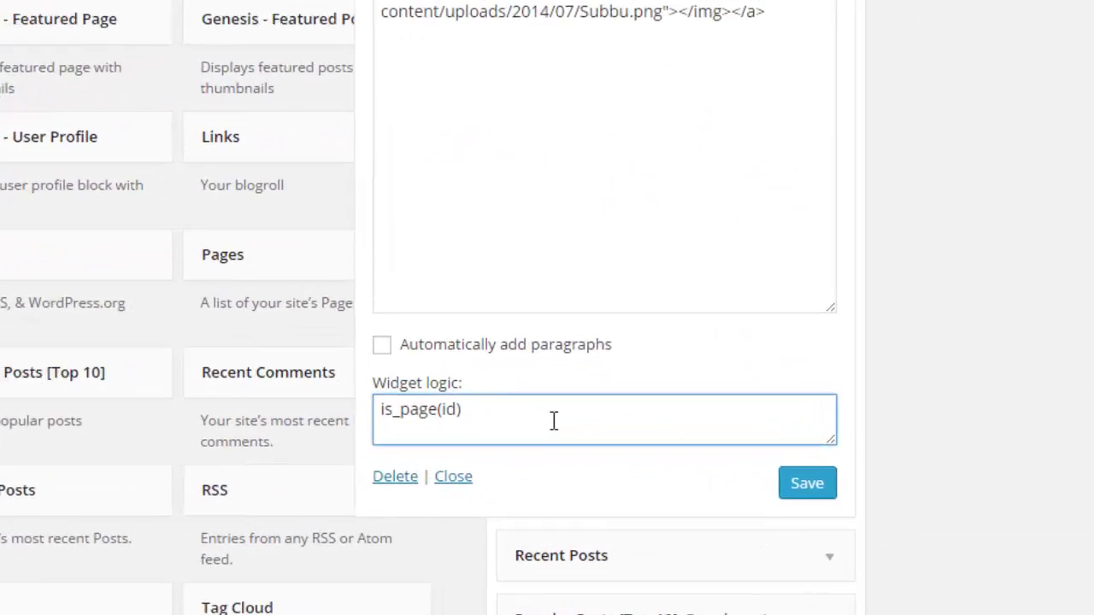
{"action": "key", "text": "BackSpace"}
{"action": "key", "text": "BackSpace"}
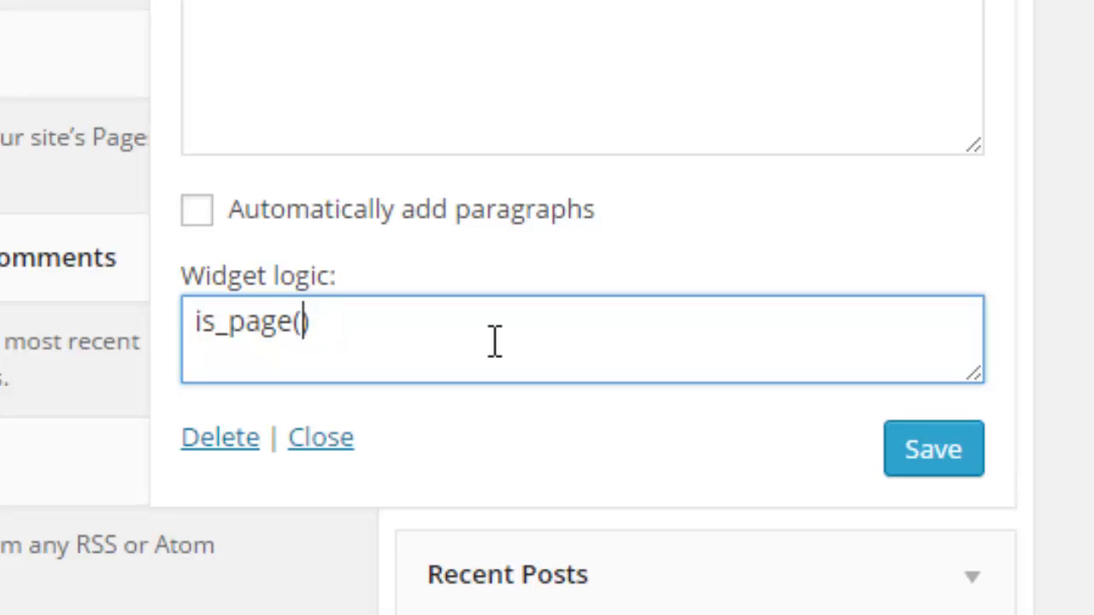
{"action": "type", "text": "10"}
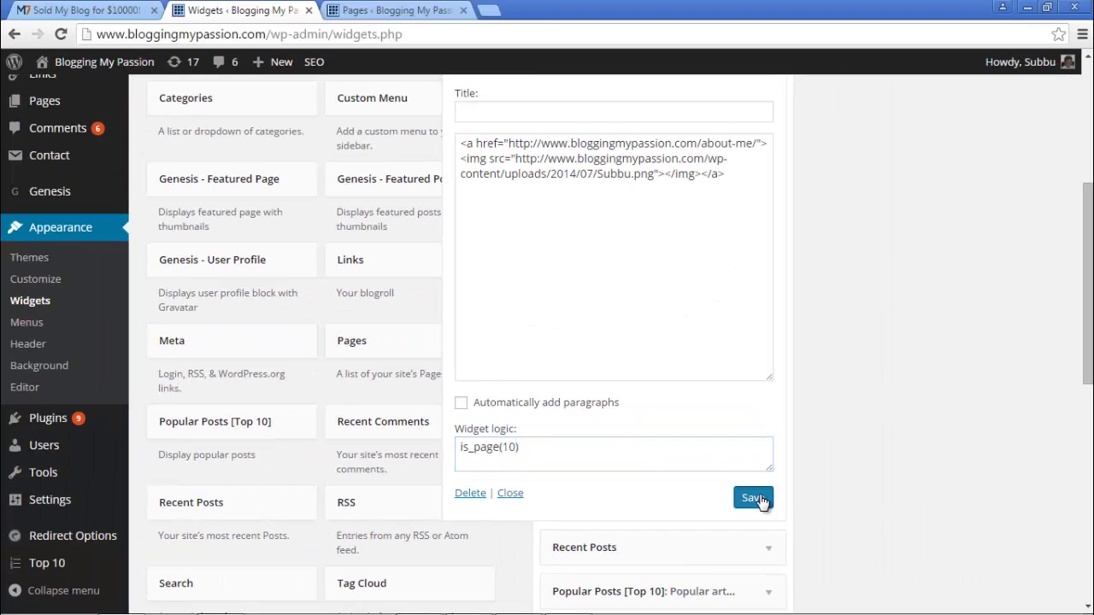
{"action": "left_click", "coordinate": [758, 499]}
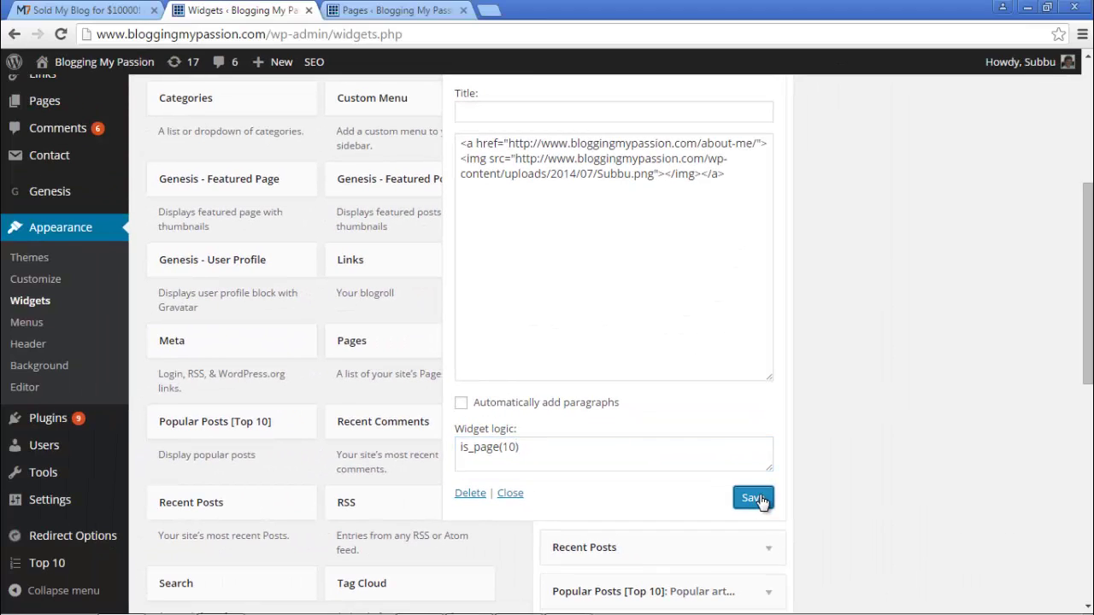
Check the sidebar on the home, About Me and Contact Us pages and the "Sold My Blog for $10000!" post against the widget's logic condition
{"action": "left_click", "coordinate": [99, 10]}
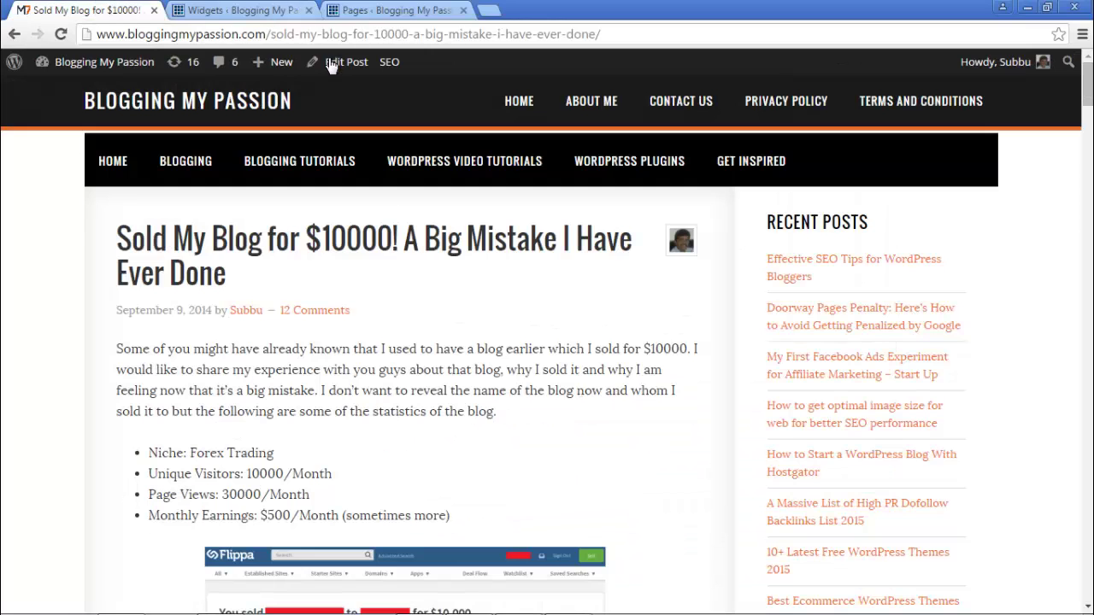
{"action": "left_click", "coordinate": [99, 173]}
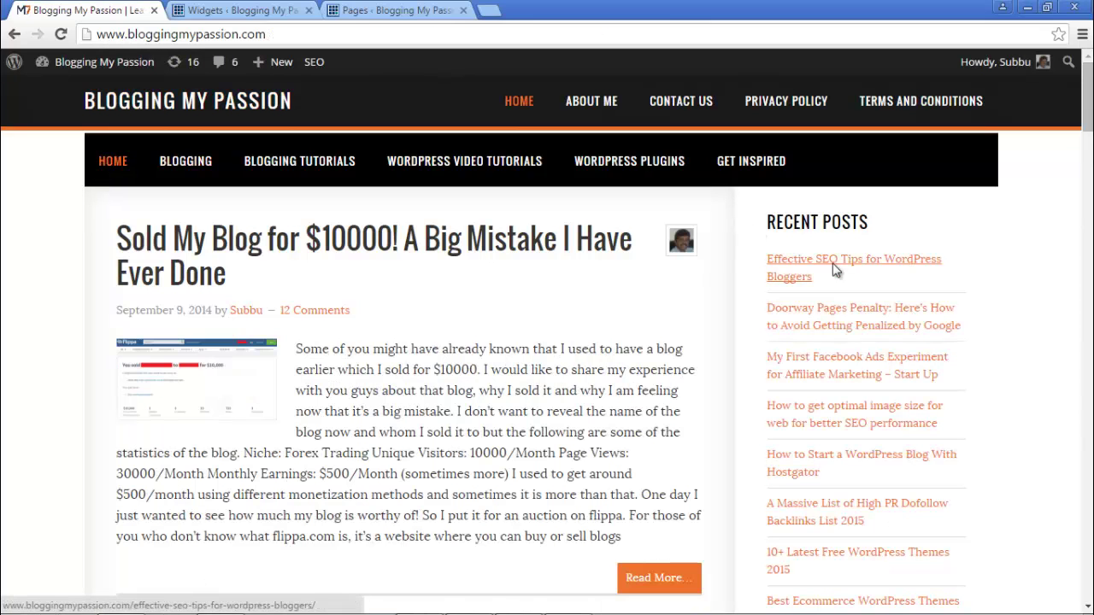
{"action": "left_click", "coordinate": [591, 103]}
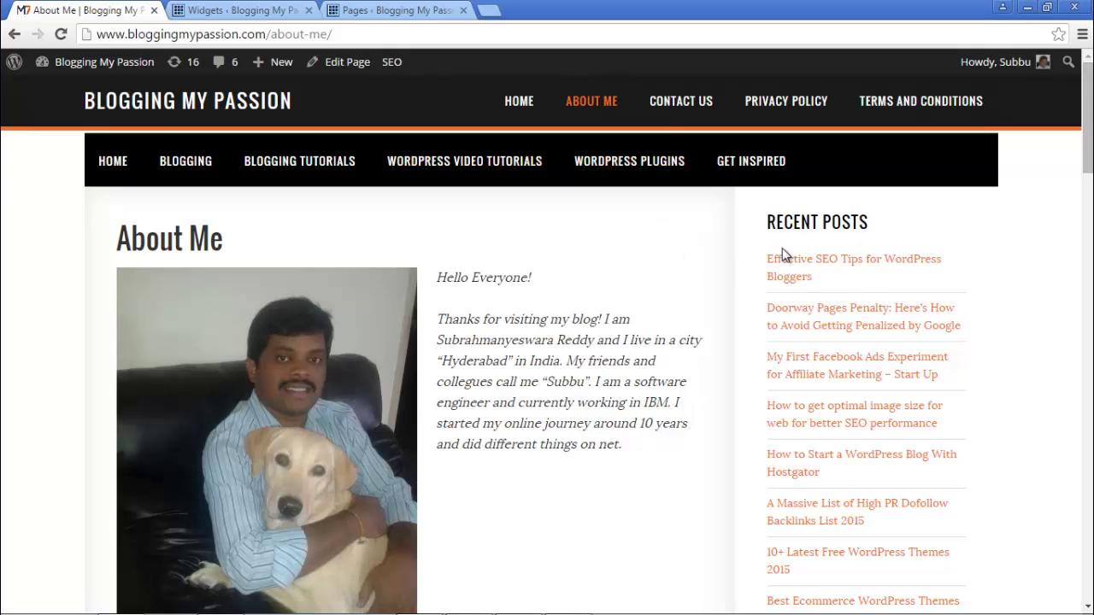
{"action": "left_click", "coordinate": [671, 109]}
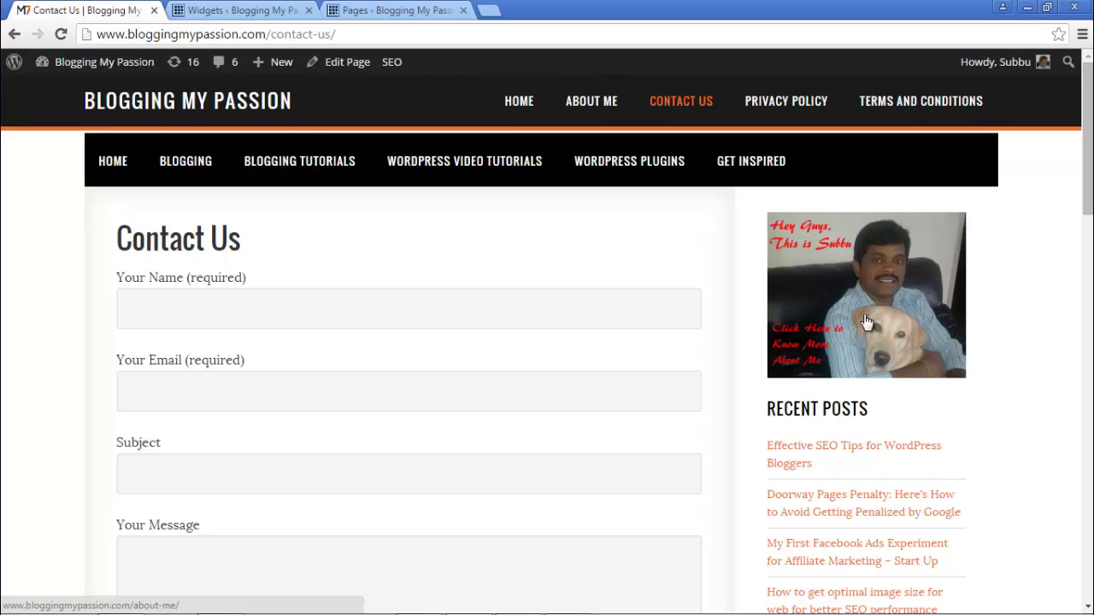
{"action": "left_click", "coordinate": [253, 9]}
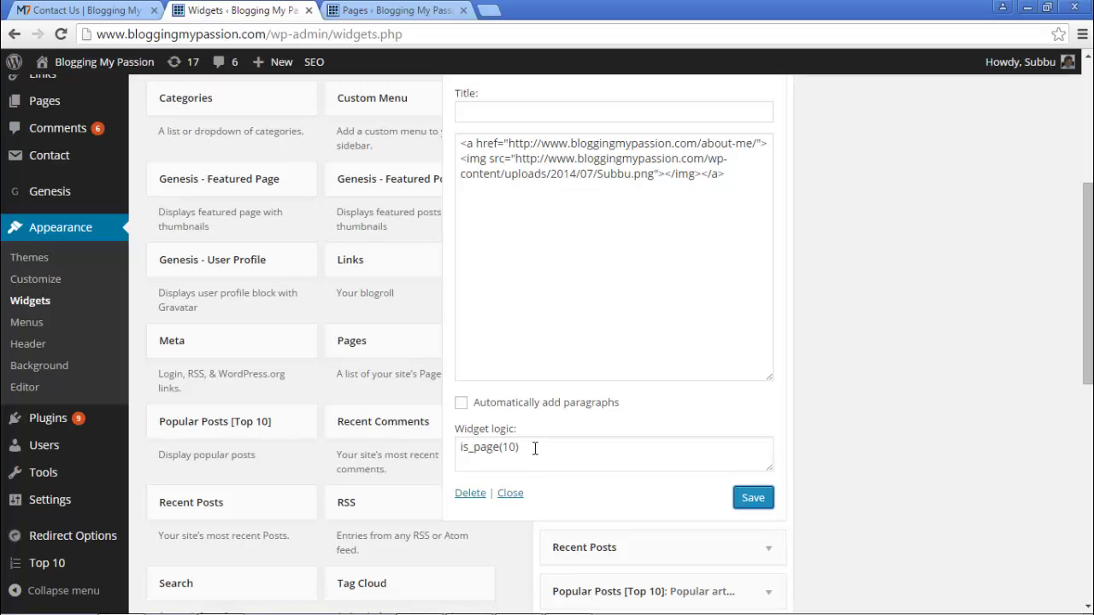
{"action": "left_click", "coordinate": [85, 10]}
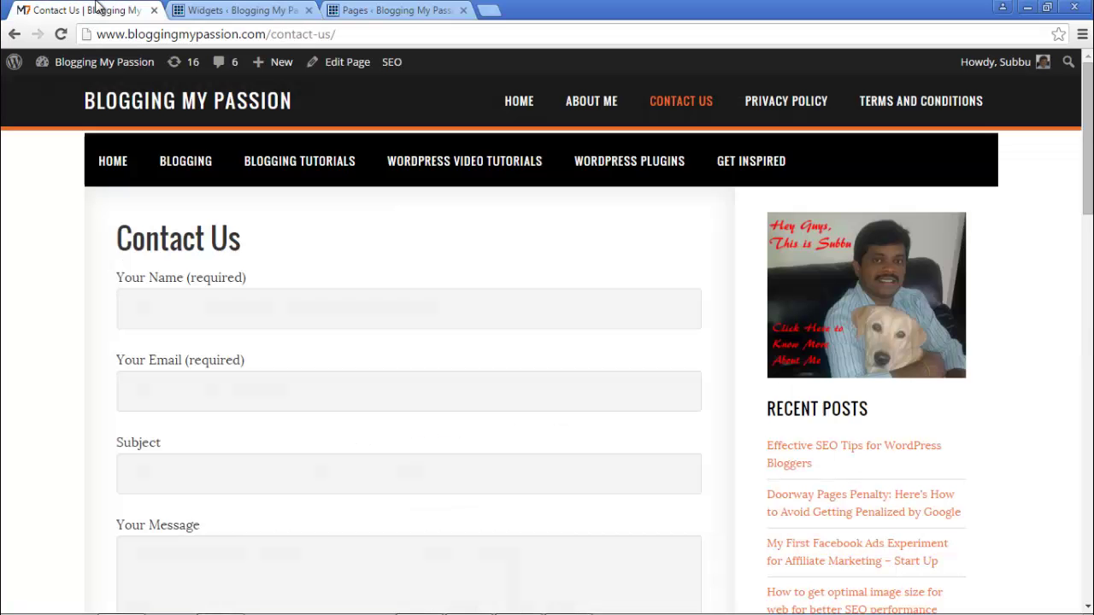
{"action": "left_click", "coordinate": [522, 100]}
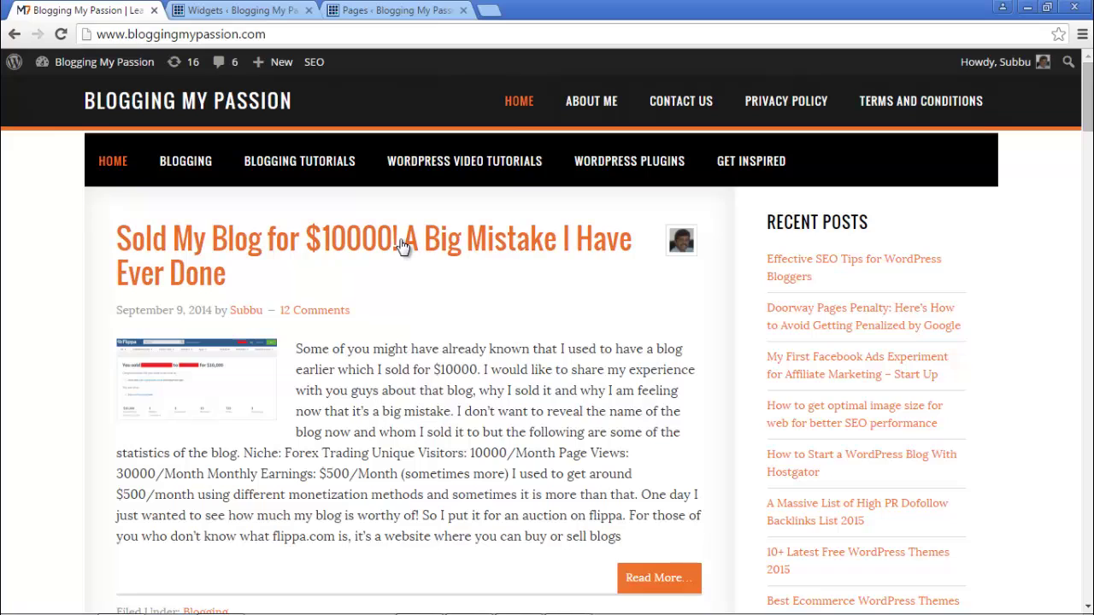
{"action": "left_click", "coordinate": [402, 245]}
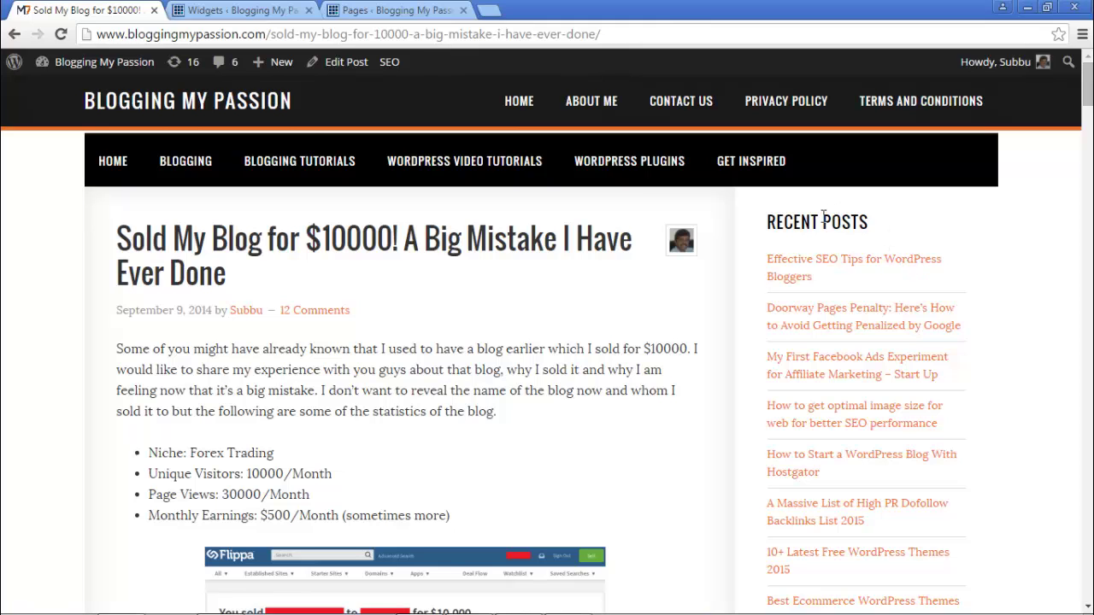
Extend the Text widget's Widget Logic condition to is_home() or is_page(10), and save the widget
{"action": "left_click", "coordinate": [229, 7]}
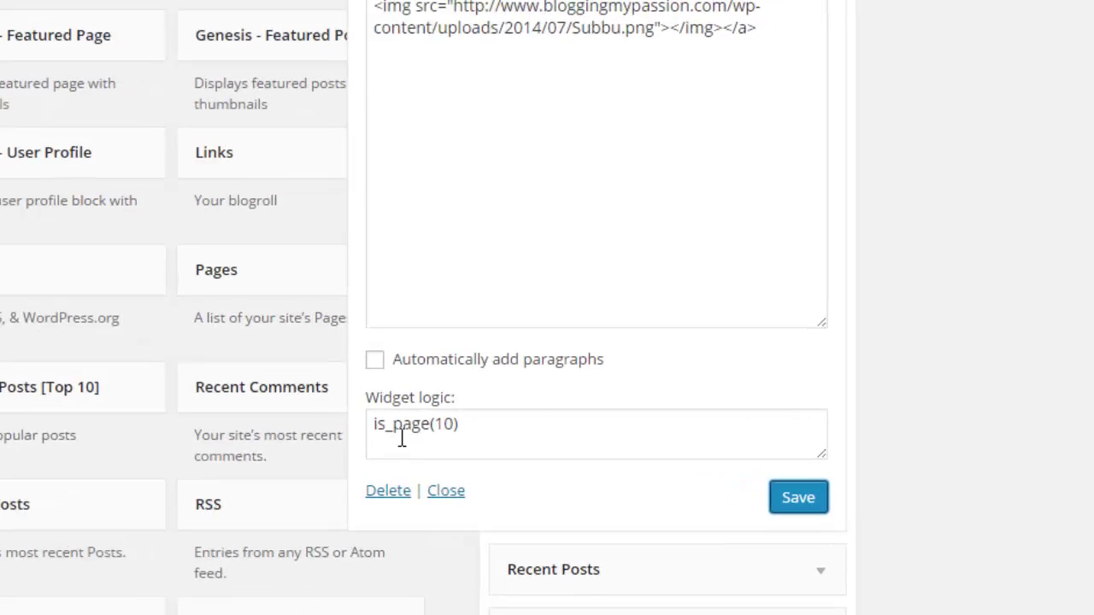
{"action": "left_click", "coordinate": [460, 447]}
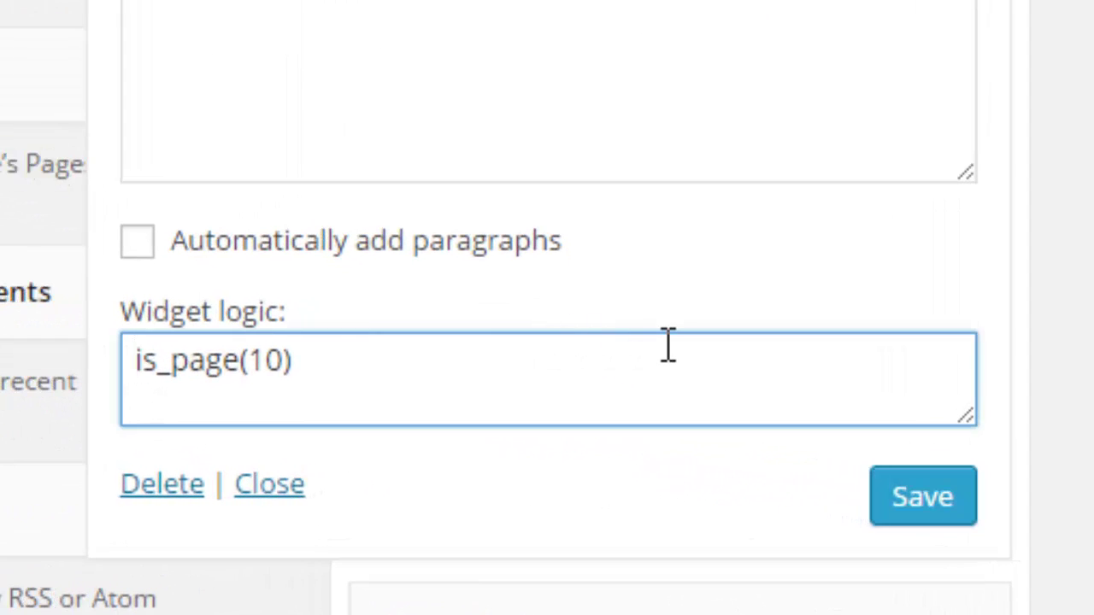
{"action": "type", "text": "is"}
{"action": "type", "text": "_home("}
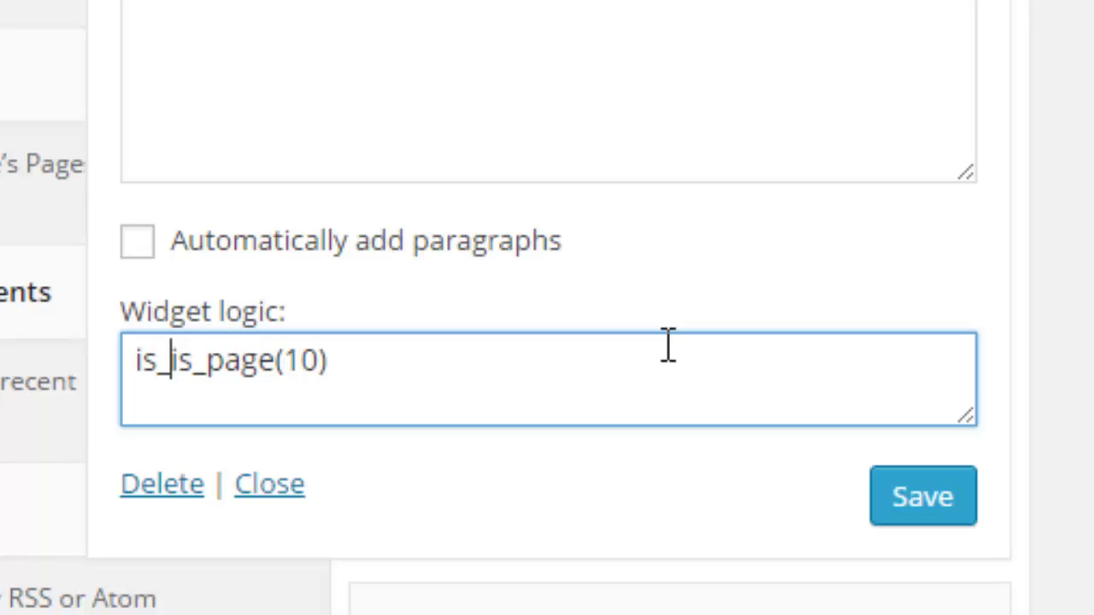
{"action": "type", "text": ")"}
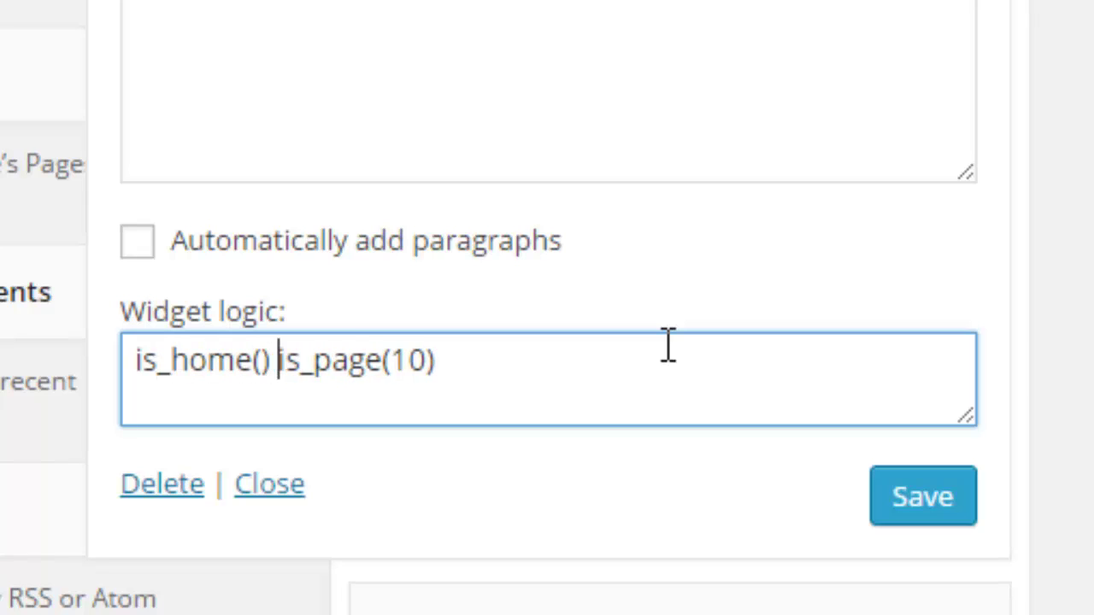
{"action": "left_click", "coordinate": [195, 367]}
{"action": "type", "text": "or"}
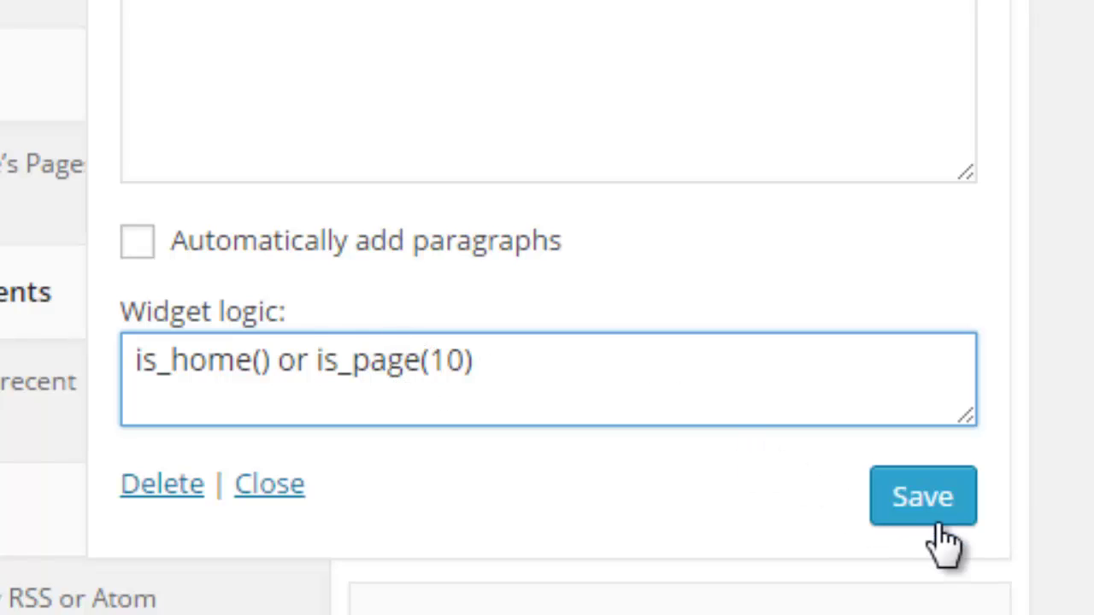
{"action": "left_click", "coordinate": [923, 498]}
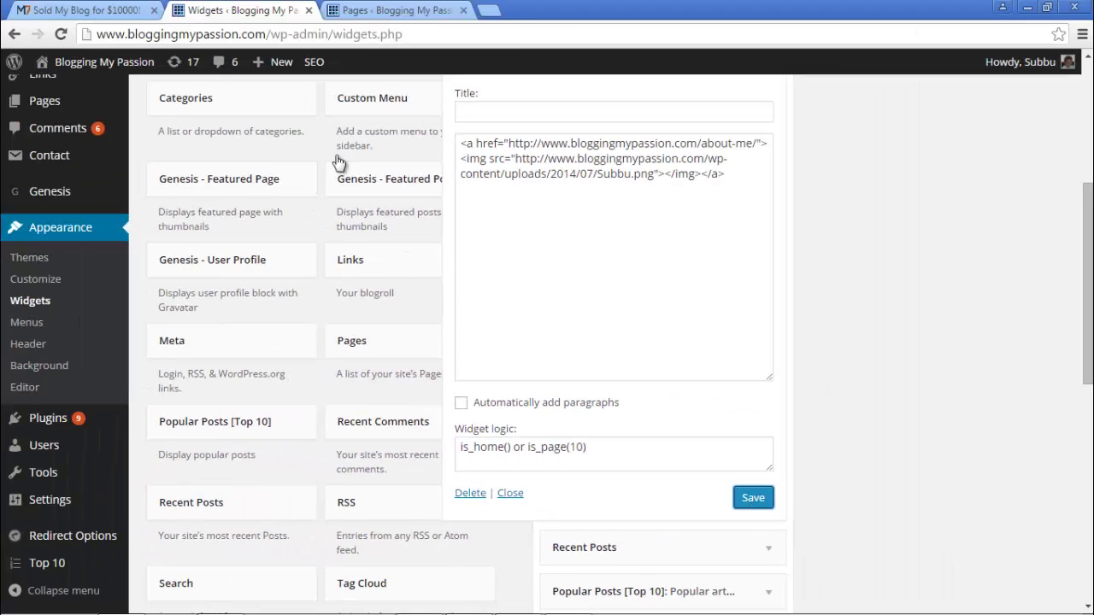
Check the sidebar on the home, Contact Us, About Me and Privacy Policy pages and the "Sold My Blog for $10000!" post for the profile image
{"action": "left_click", "coordinate": [119, 10]}
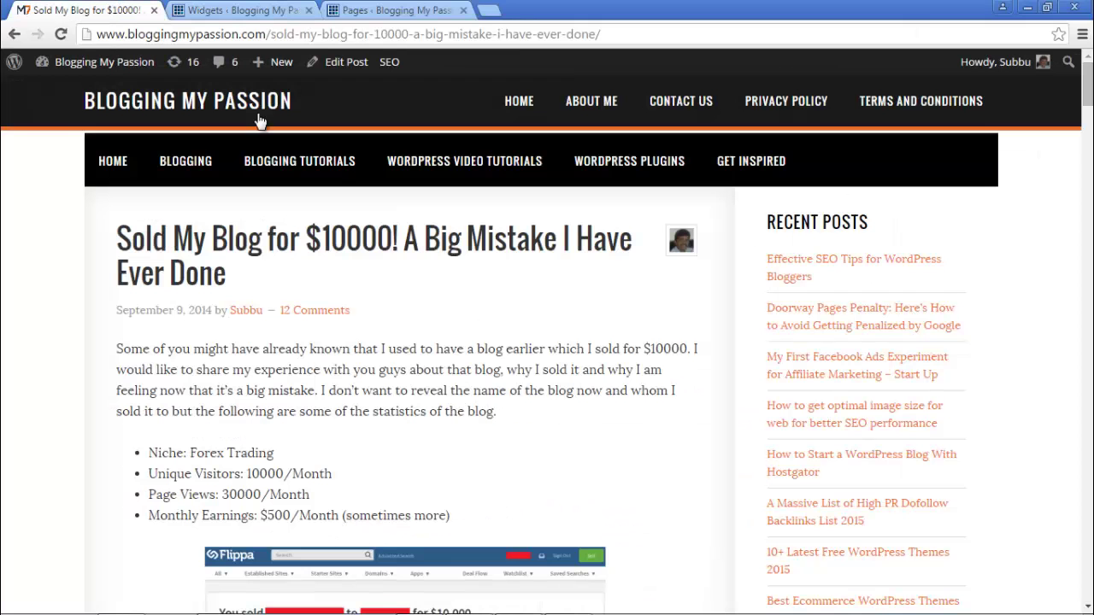
{"action": "left_click", "coordinate": [120, 161]}
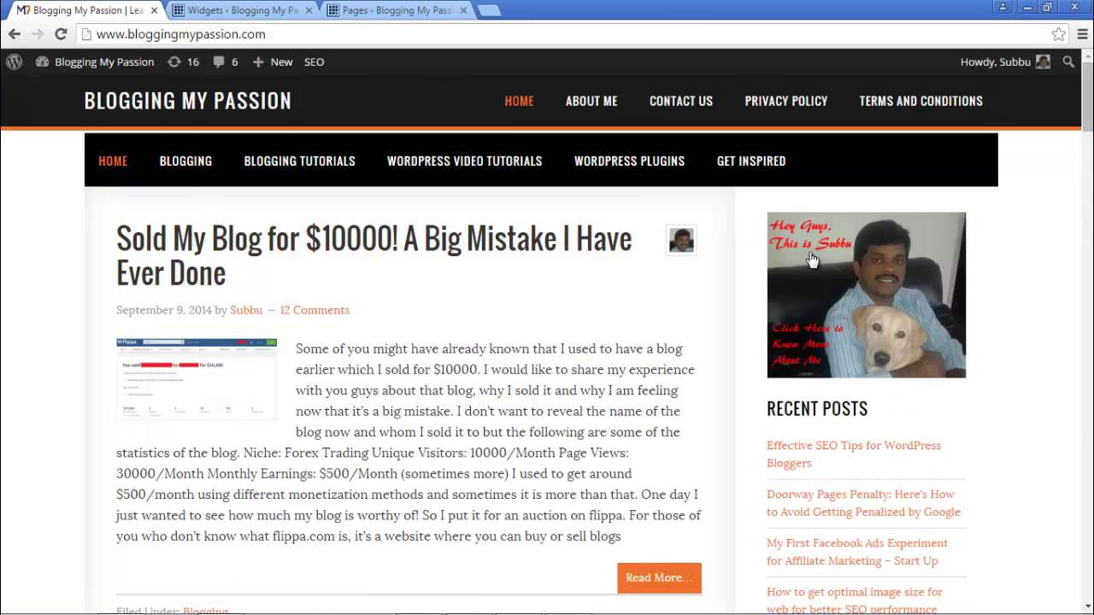
{"action": "left_click", "coordinate": [697, 109]}
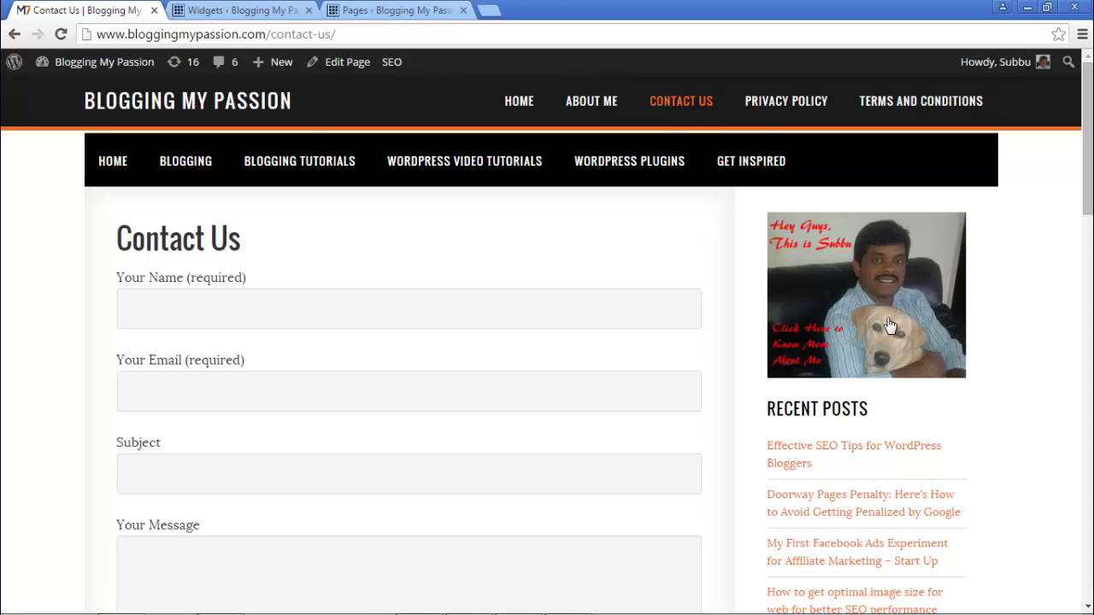
{"action": "left_click", "coordinate": [600, 110]}
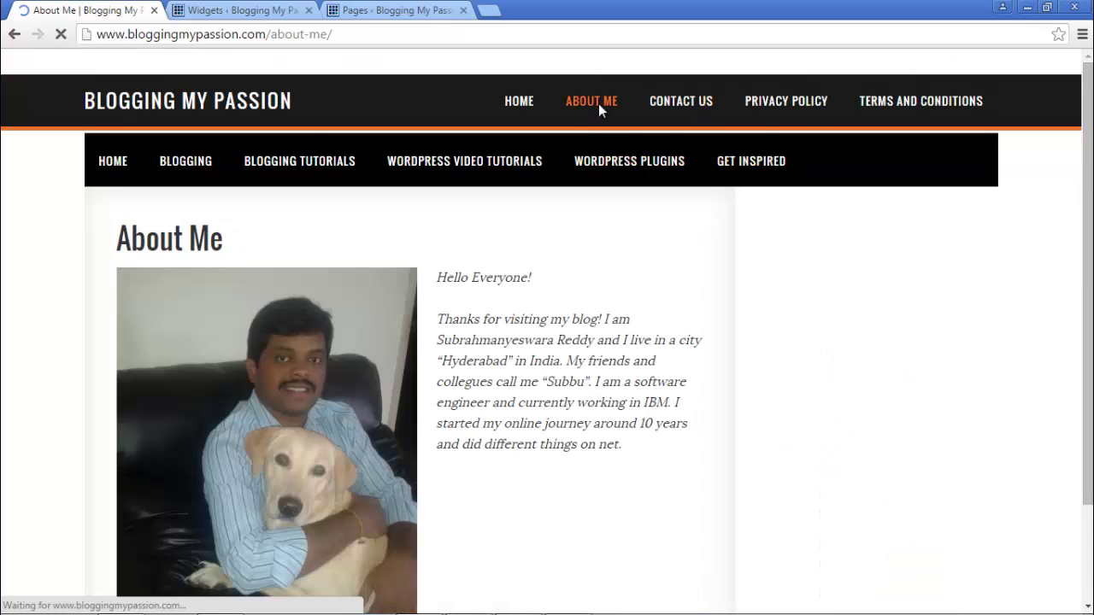
{"action": "left_click", "coordinate": [821, 103]}
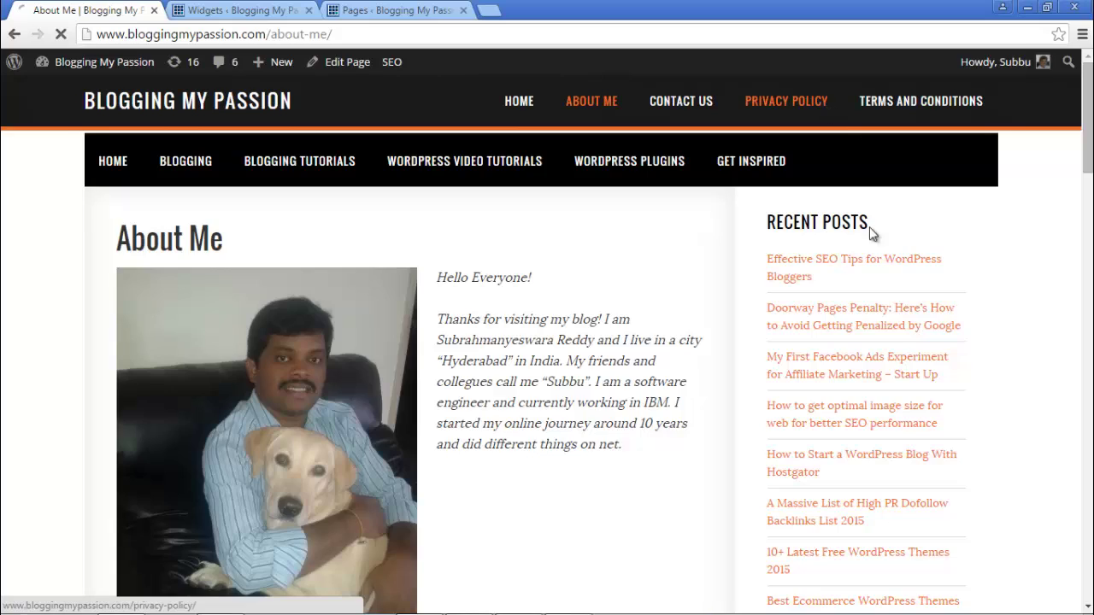
{"action": "left_click", "coordinate": [124, 162]}
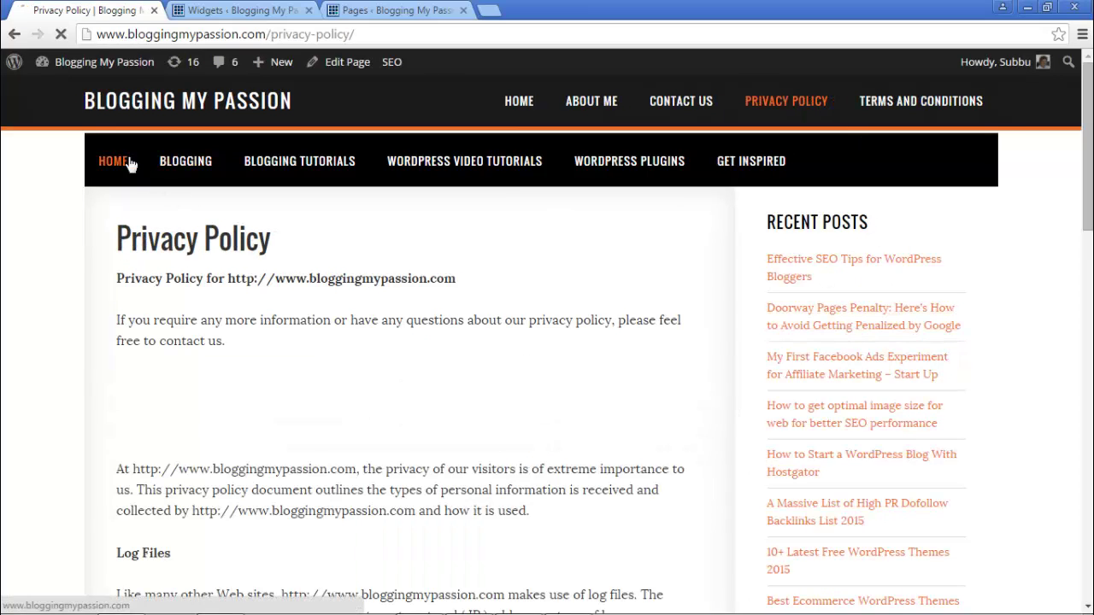
{"action": "left_click", "coordinate": [378, 246]}
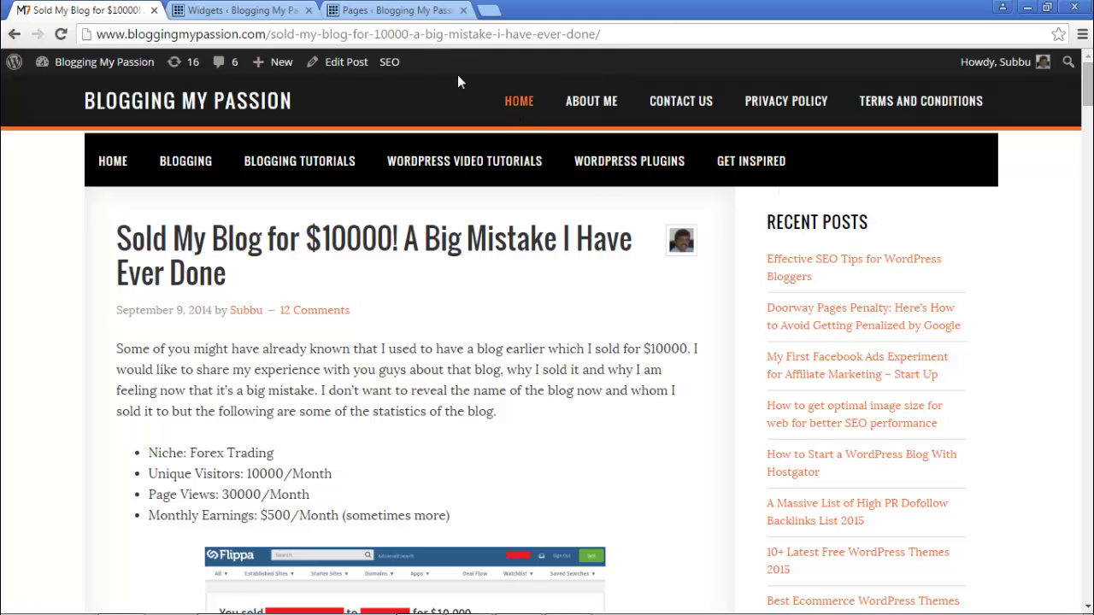
Append or is_page(793) to the Text widget's Widget Logic condition, and save the widget
{"action": "left_click", "coordinate": [282, 10]}
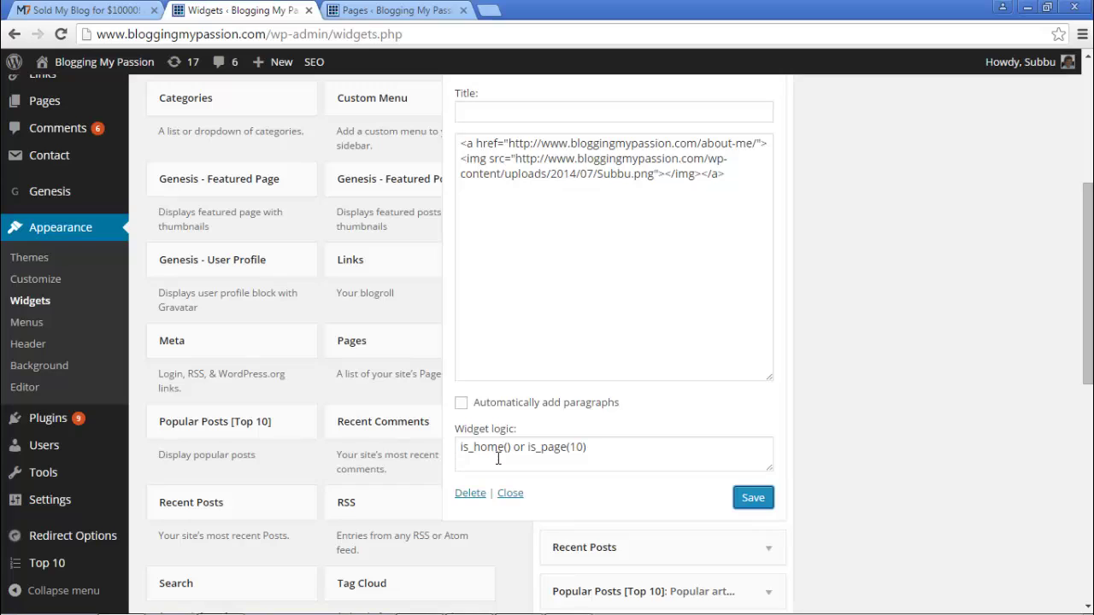
{"action": "left_click", "coordinate": [602, 448]}
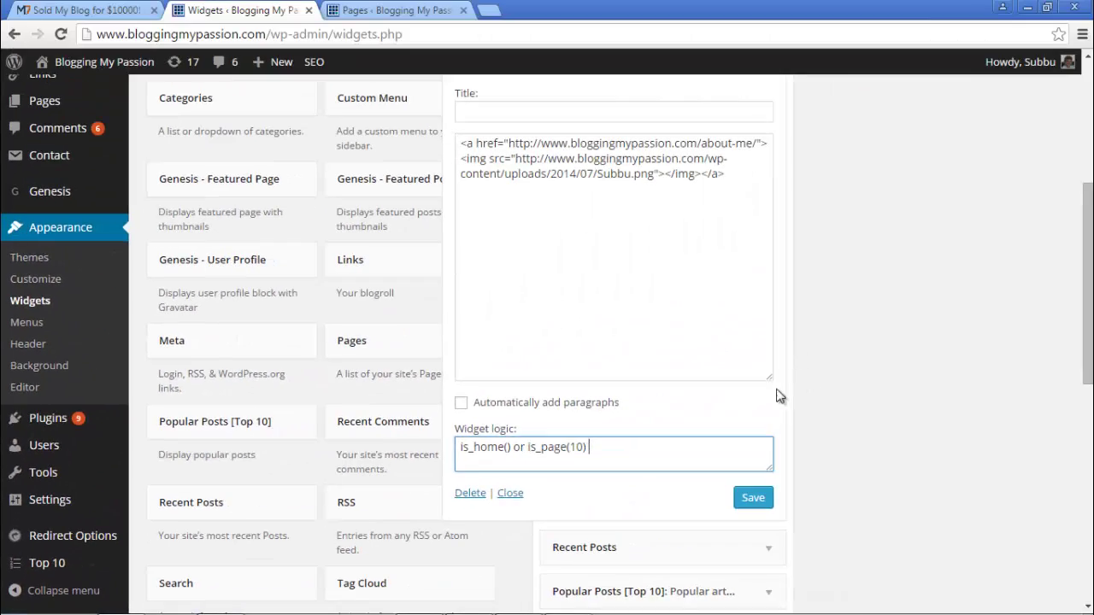
{"action": "type", "text": "or is"}
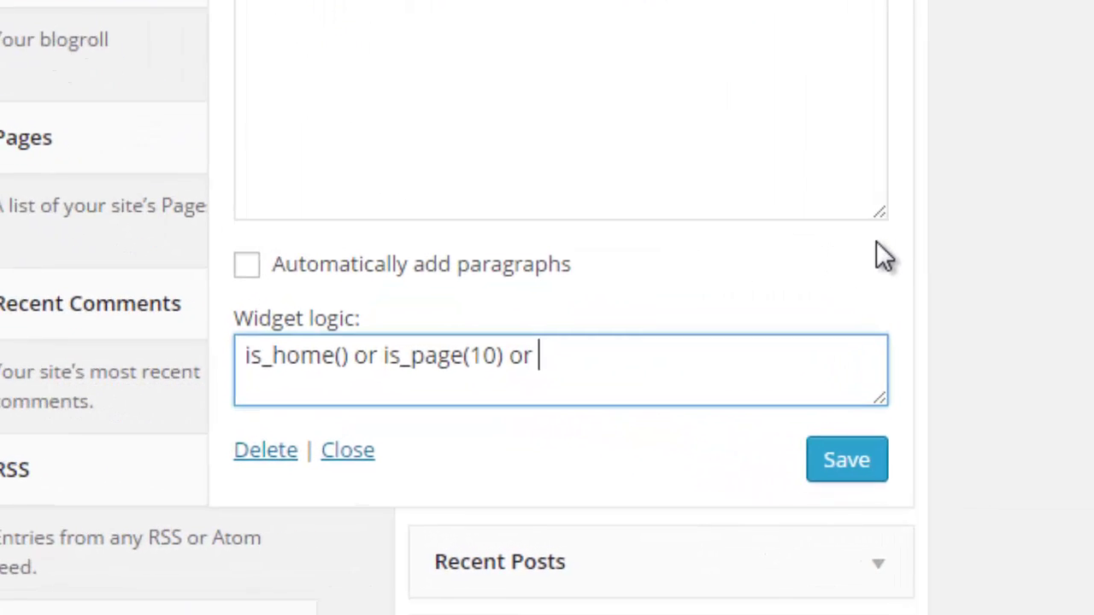
{"action": "type", "text": "_page"}
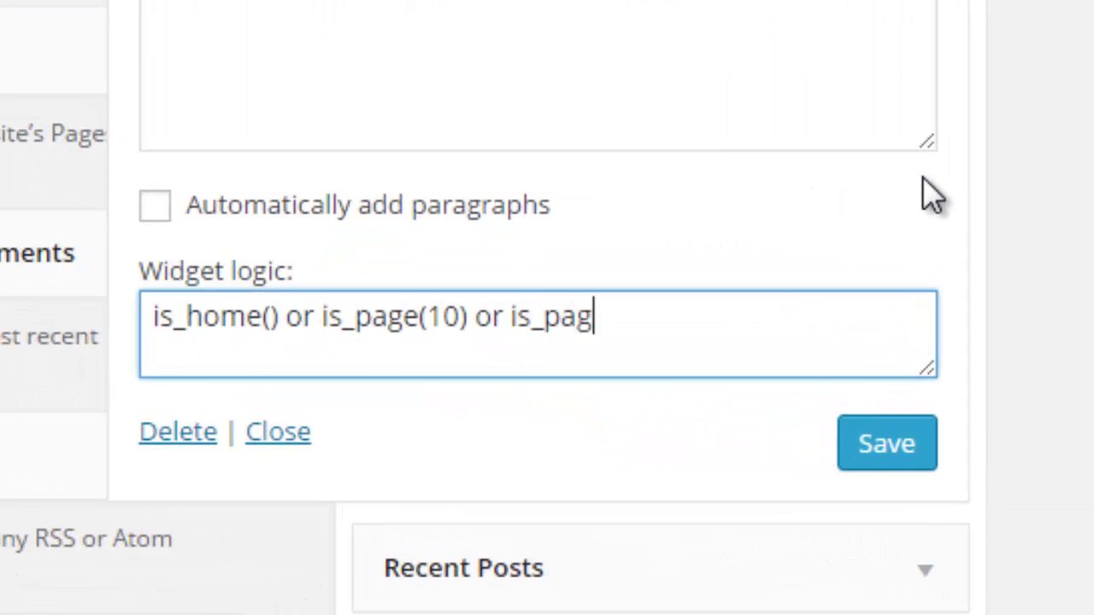
{"action": "type", "text": "(7"}
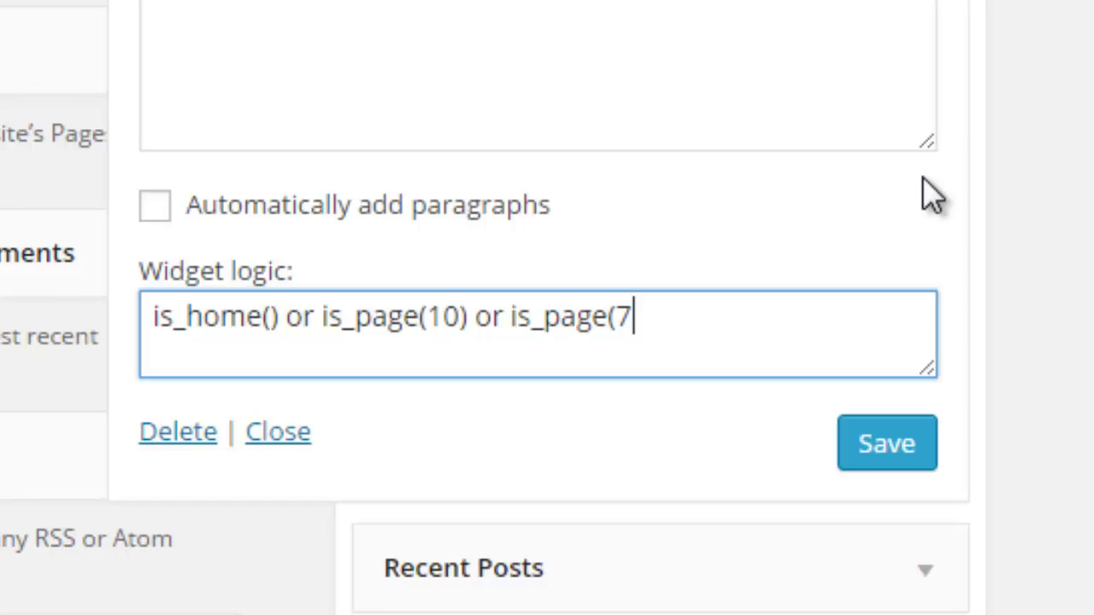
{"action": "type", "text": "93)"}
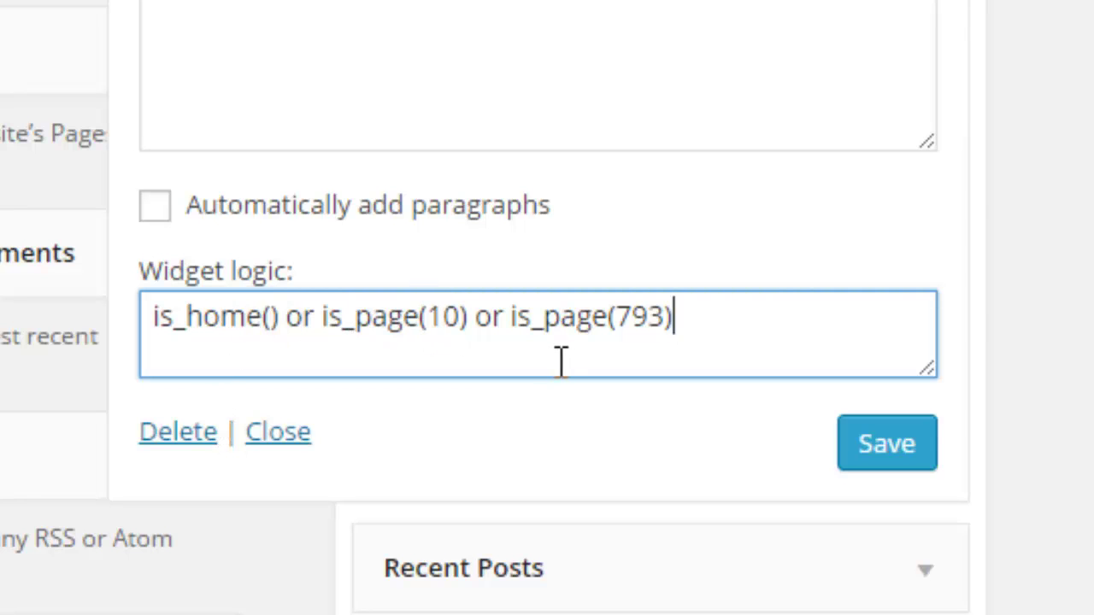
{"action": "left_click", "coordinate": [899, 452]}
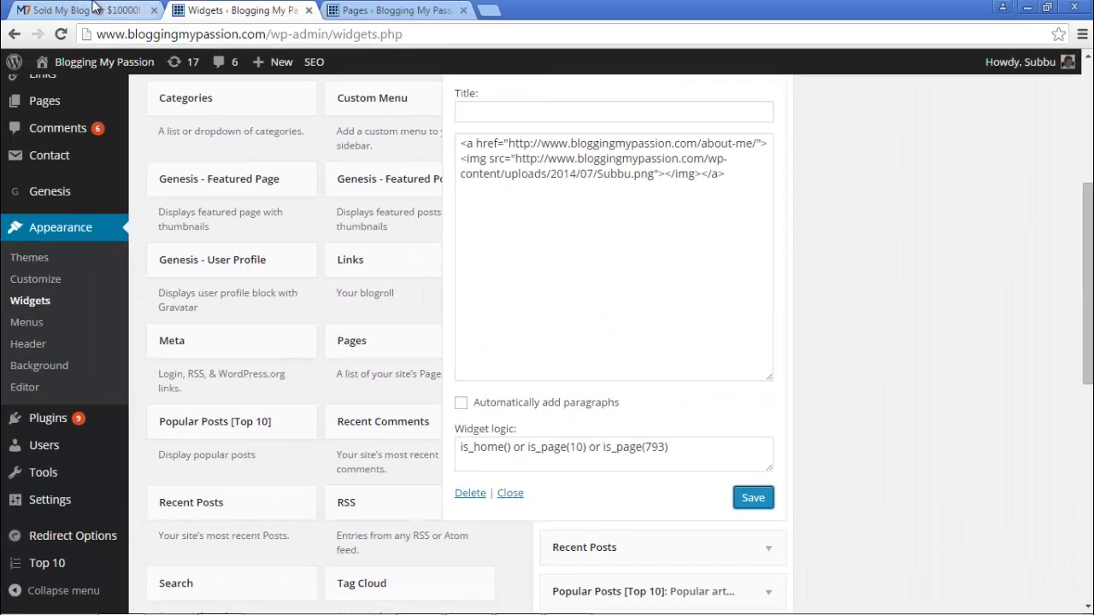
Check the sidebar on the home, About Me, Contact Us, Privacy Policy and Terms and Conditions pages for the profile image
{"action": "left_click", "coordinate": [86, 11]}
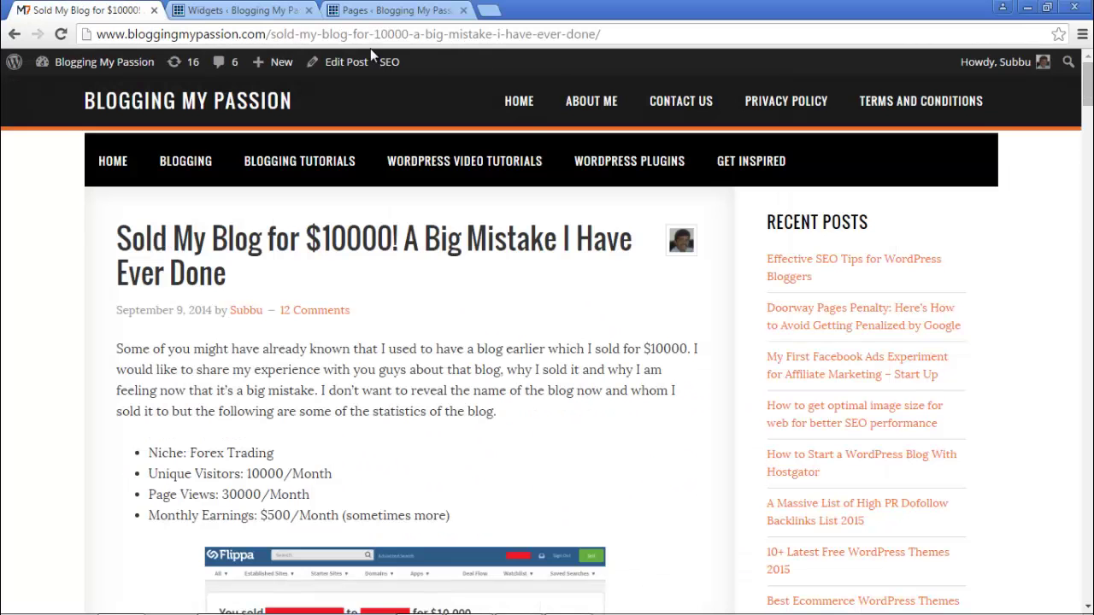
{"action": "left_click", "coordinate": [519, 98]}
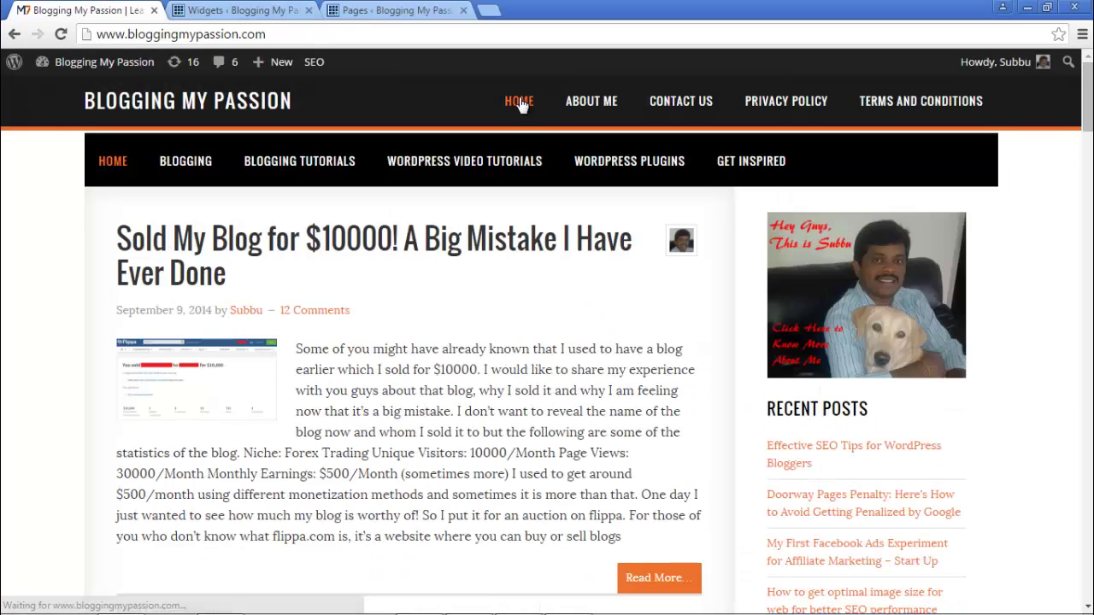
{"action": "left_click", "coordinate": [610, 103]}
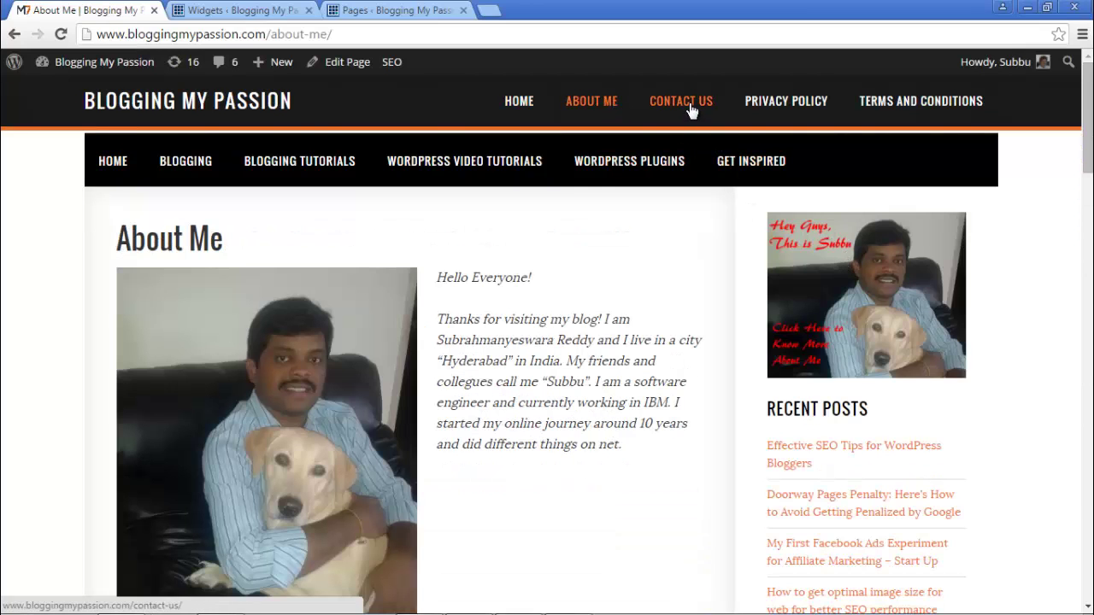
{"action": "left_click", "coordinate": [689, 107]}
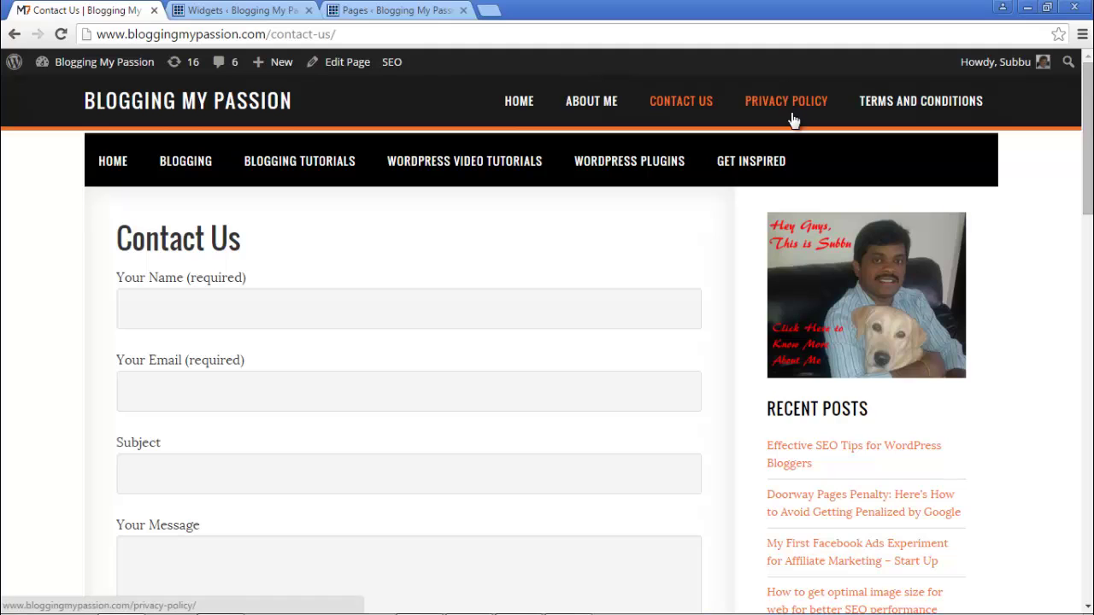
{"action": "left_click", "coordinate": [790, 107]}
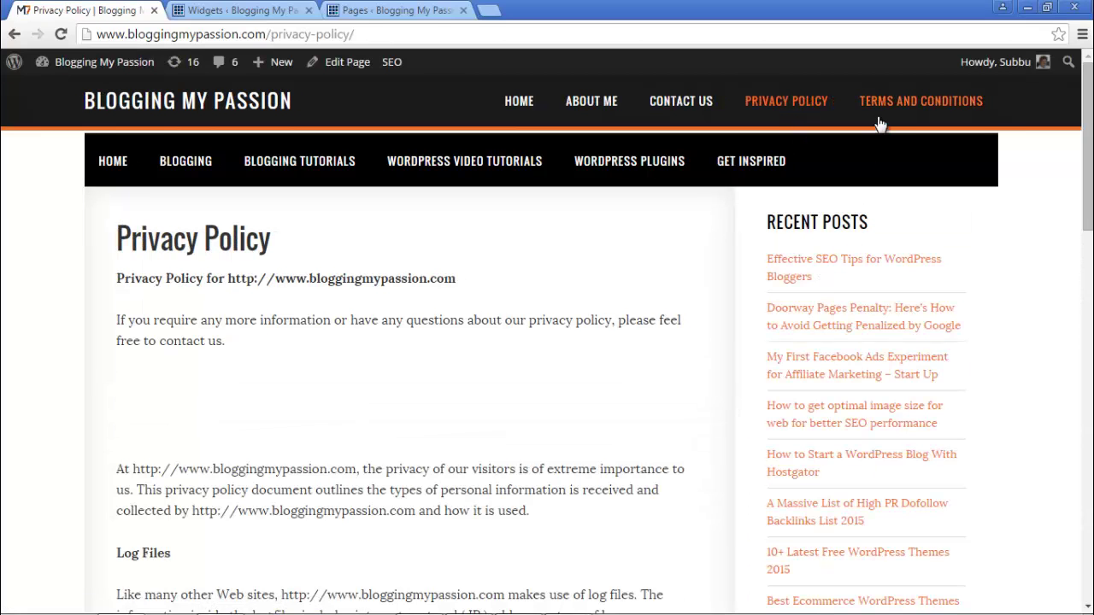
{"action": "left_click", "coordinate": [881, 109]}
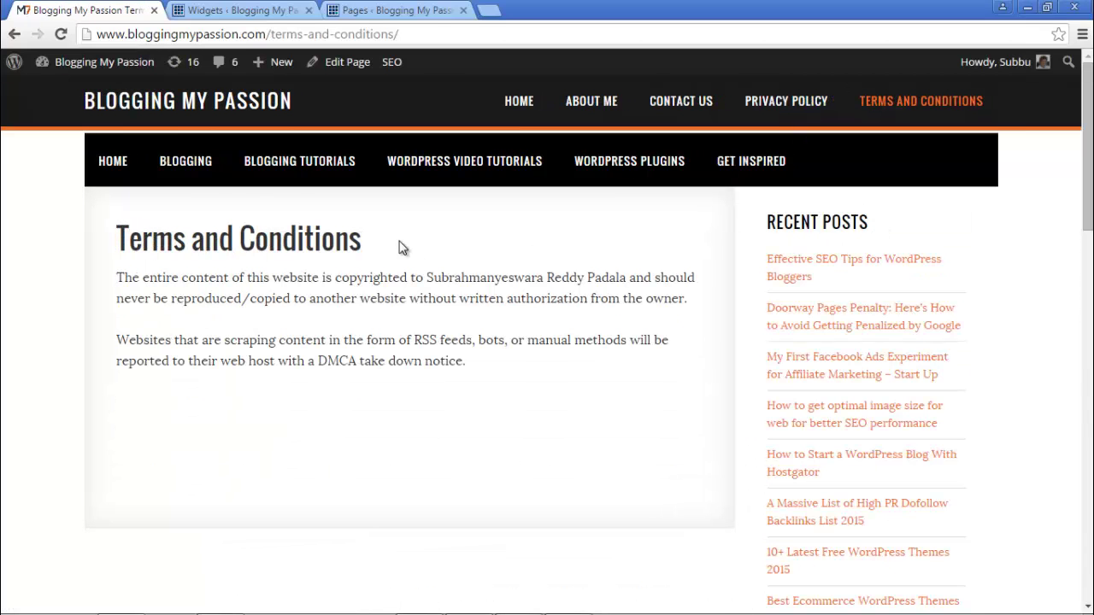
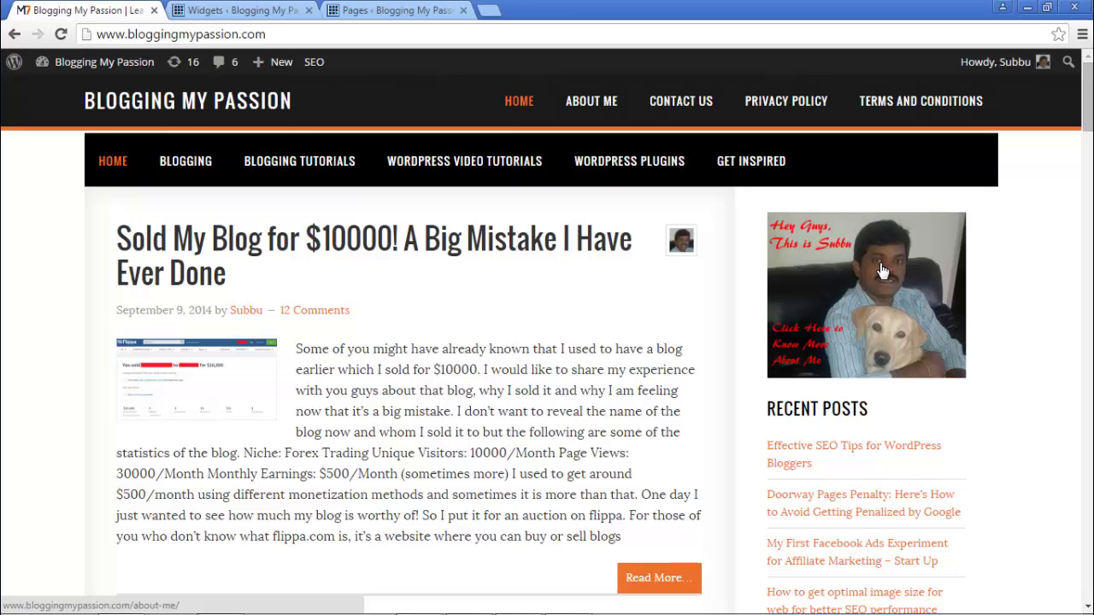
Replace the Text widget's whole Widget Logic condition with the placeholder is_single(id)
{"action": "left_click", "coordinate": [248, 9]}
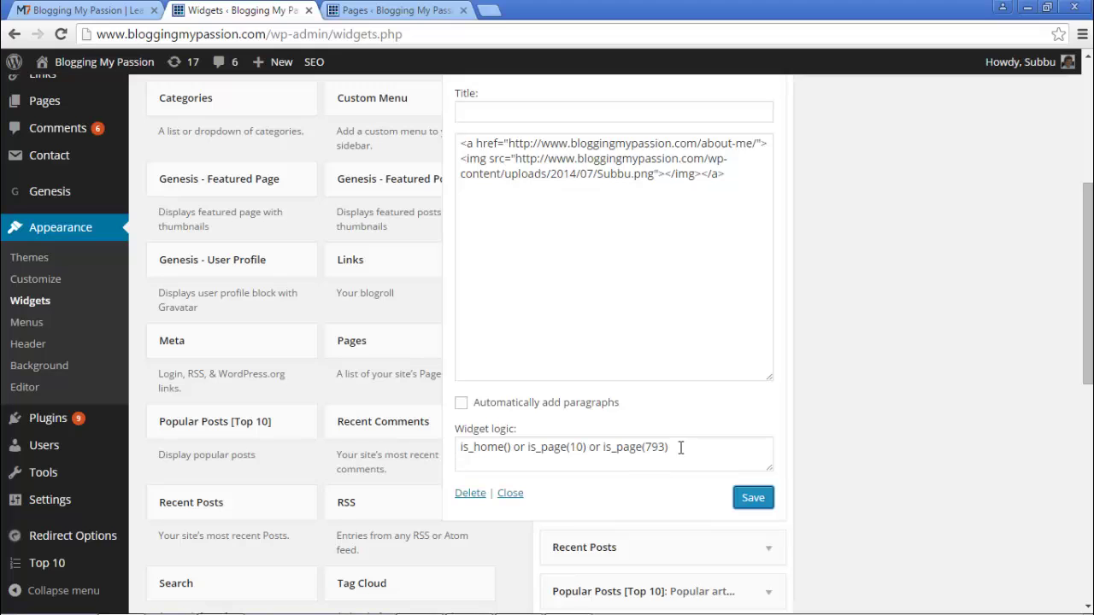
{"action": "left_click_drag", "start_coordinate": [674, 451], "coordinate": [432, 428]}
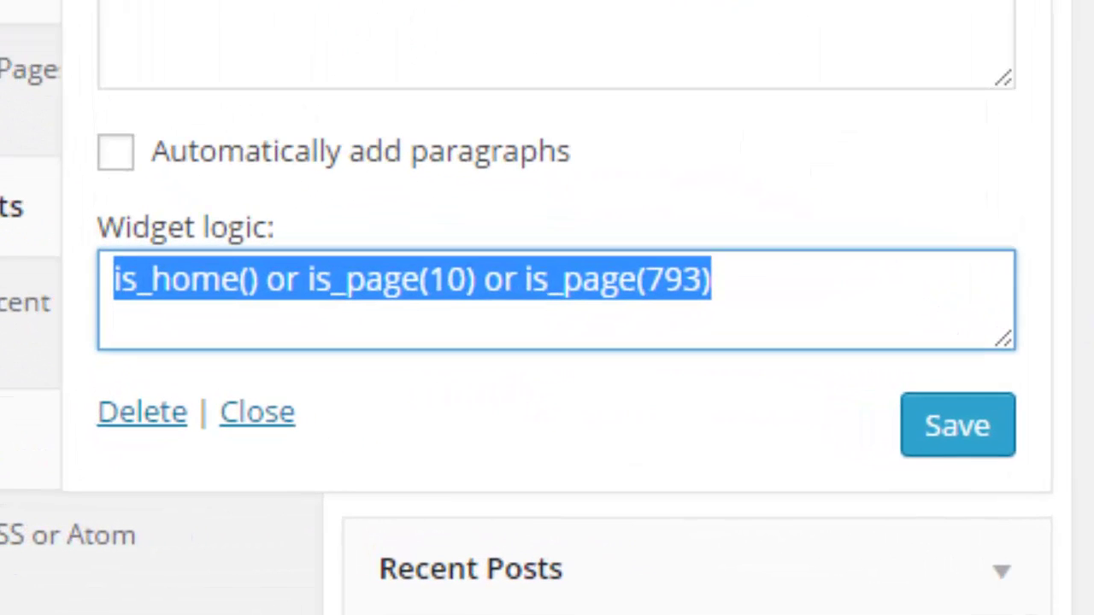
{"action": "type", "text": "is_sin"}
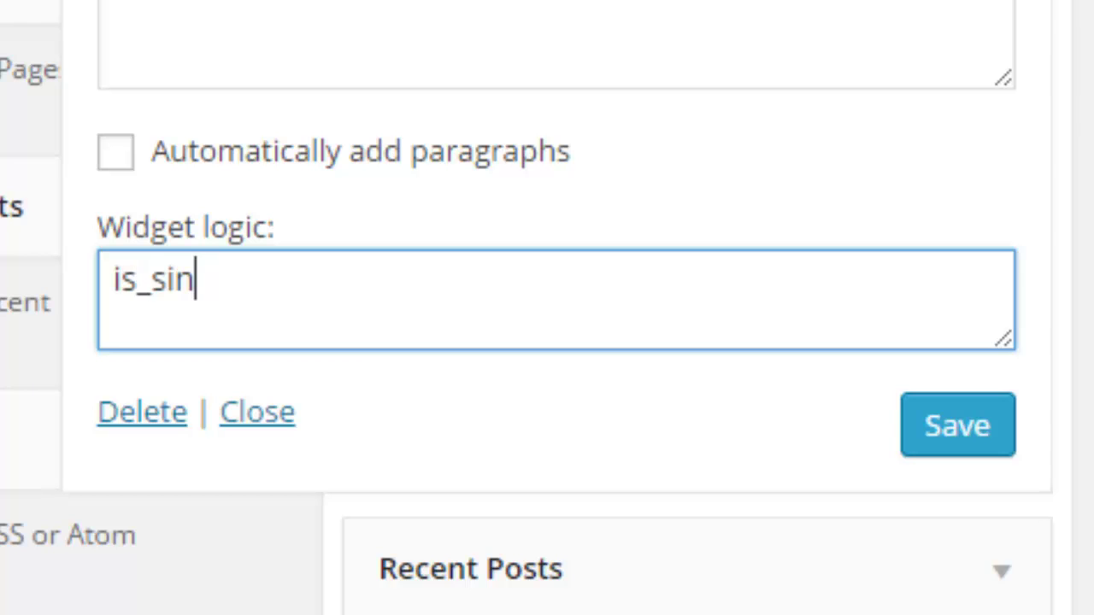
{"action": "type", "text": "gle(id"}
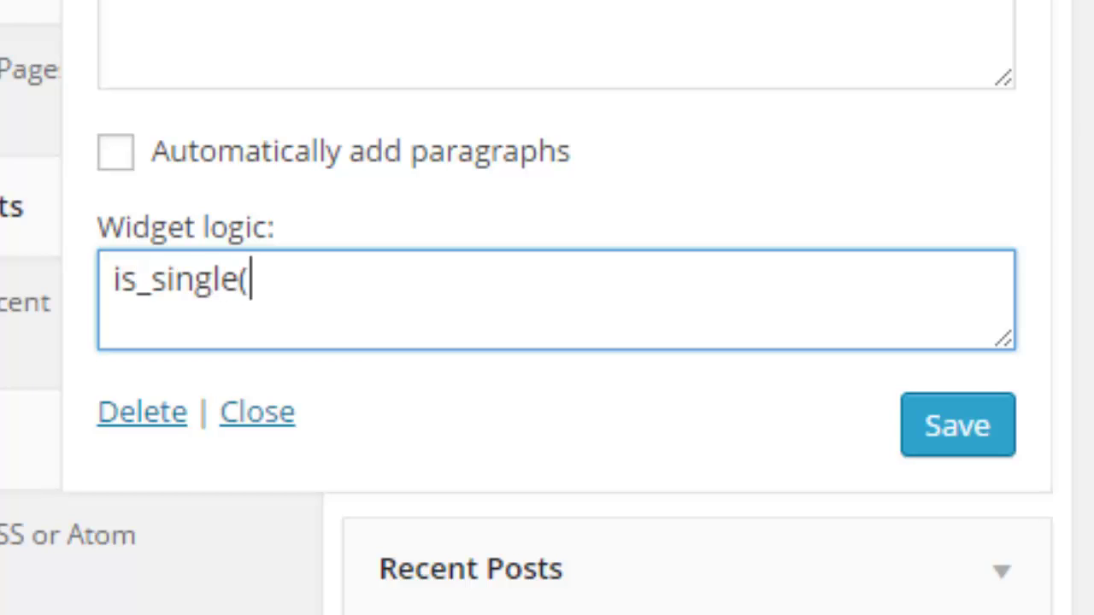
{"action": "type", "text": ")"}
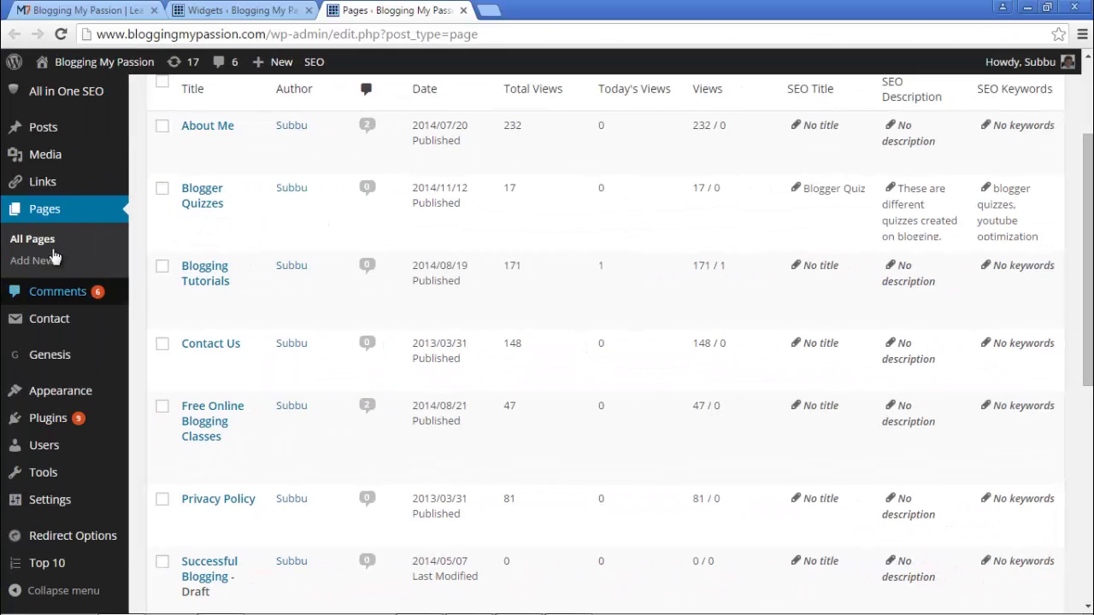
Open the list of all WordPress posts in place of the pages list and look up the target post's ID
{"action": "mouse_move", "coordinate": [75, 130]}
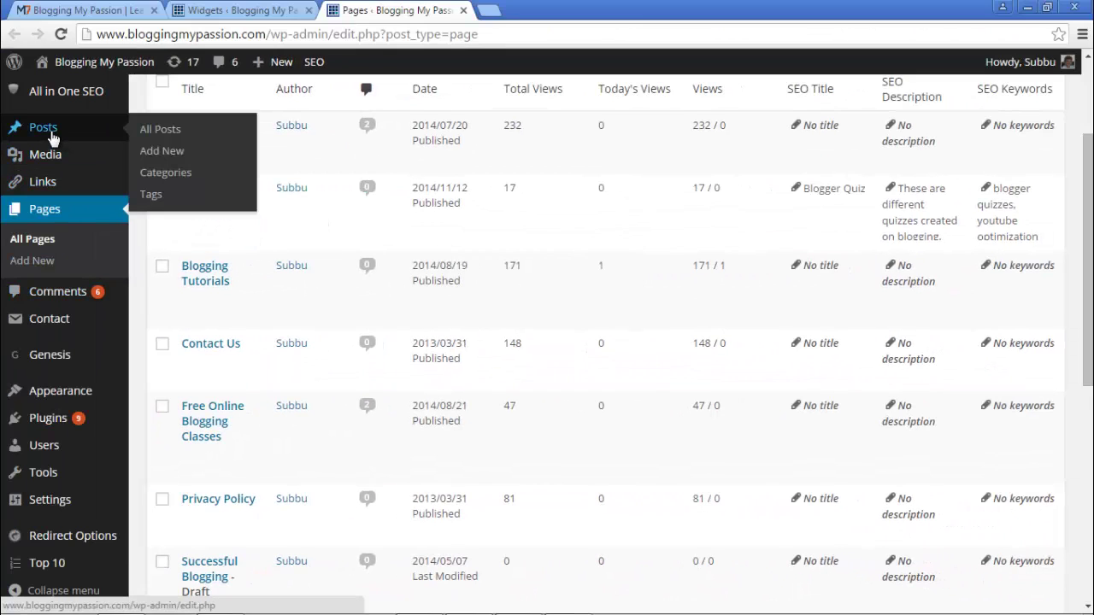
{"action": "left_click", "coordinate": [161, 129]}
{"action": "mouse_move", "coordinate": [245, 303]}
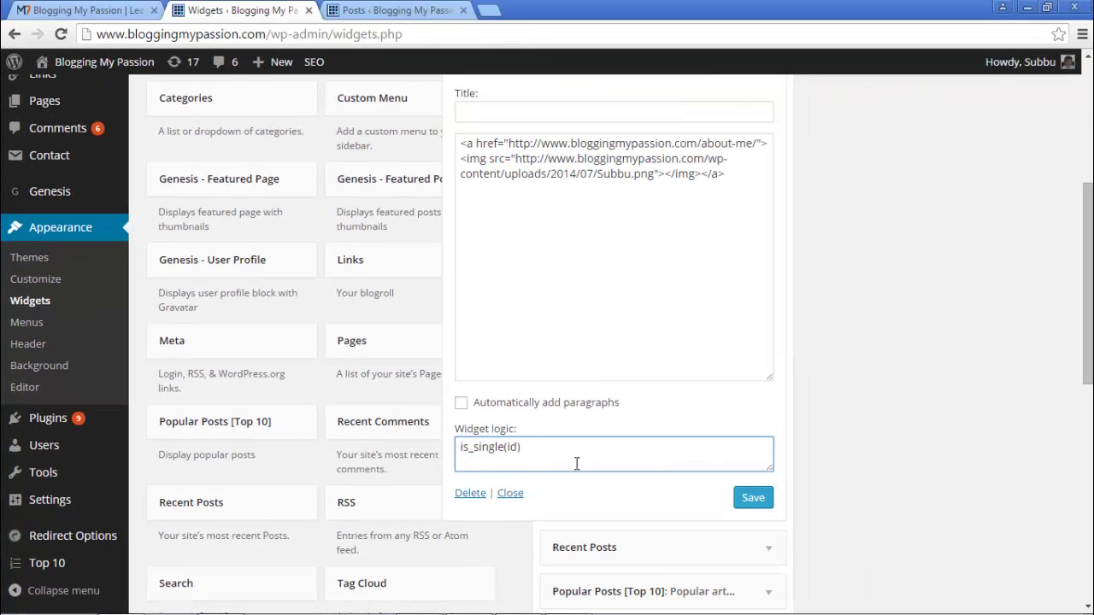
Replace the id placeholder in the Text widget's Widget Logic condition with post ID 1700, making it is_single(1700), and save the widget
{"action": "key", "text": "Left"}
{"action": "key", "text": "BackSpace"}
{"action": "key", "text": "BackSpace"}
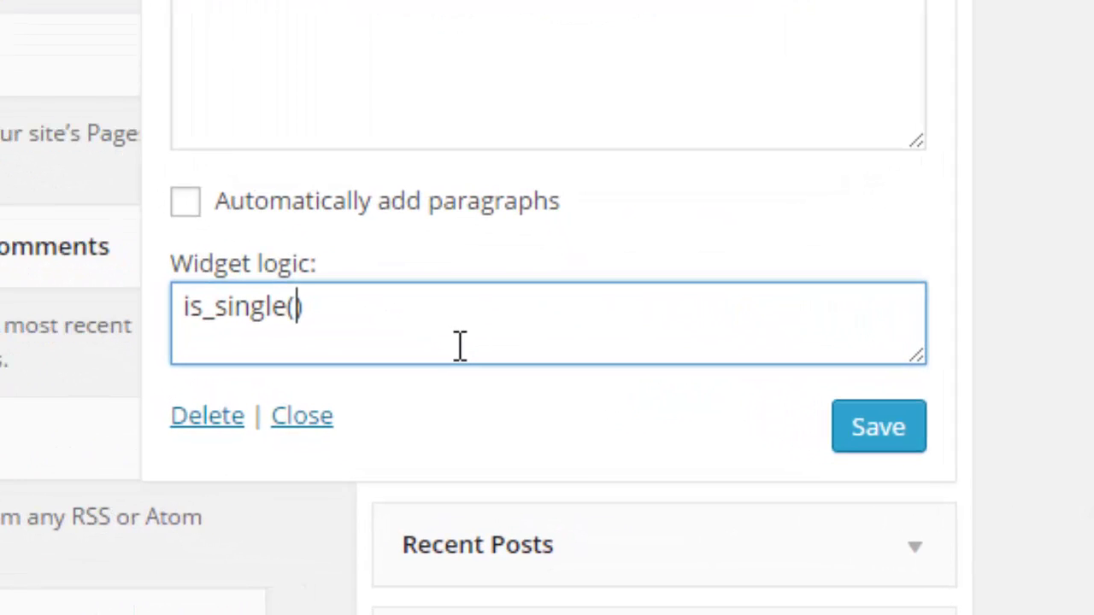
{"action": "type", "text": "1700"}
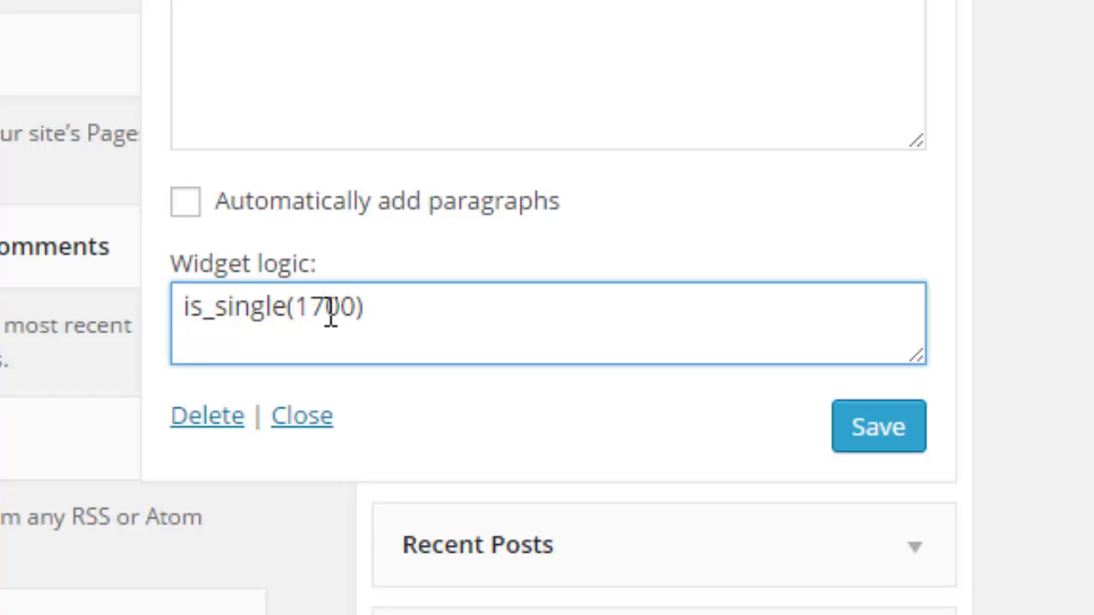
{"action": "left_click", "coordinate": [889, 437]}
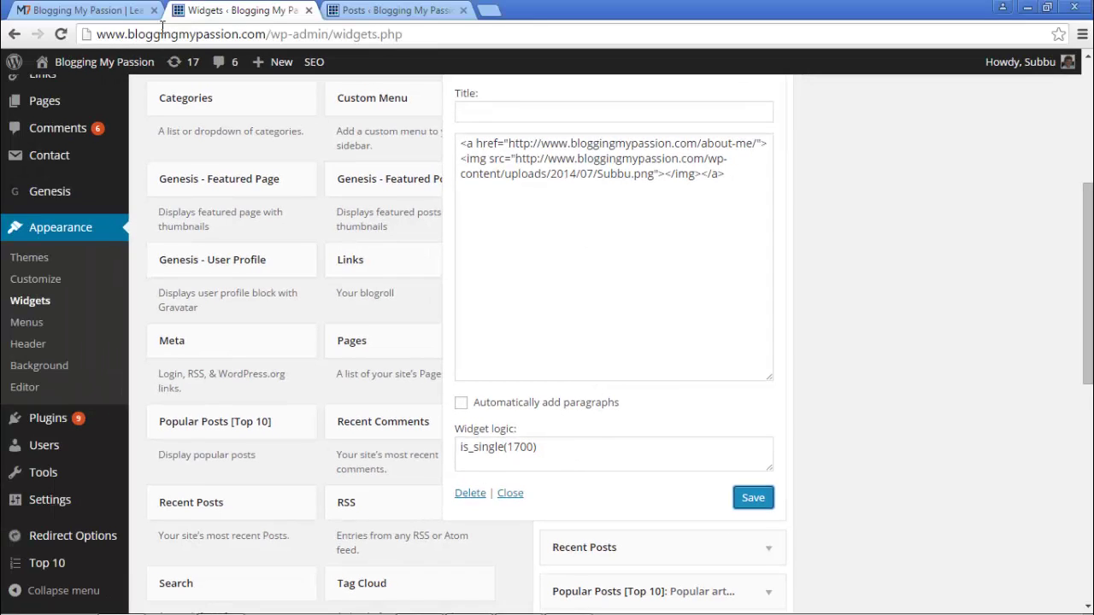
Check the sidebar for the profile image on the home page, About Me, the Effective SEO Tips post and the Sold My Blog post
{"action": "left_click", "coordinate": [128, 10]}
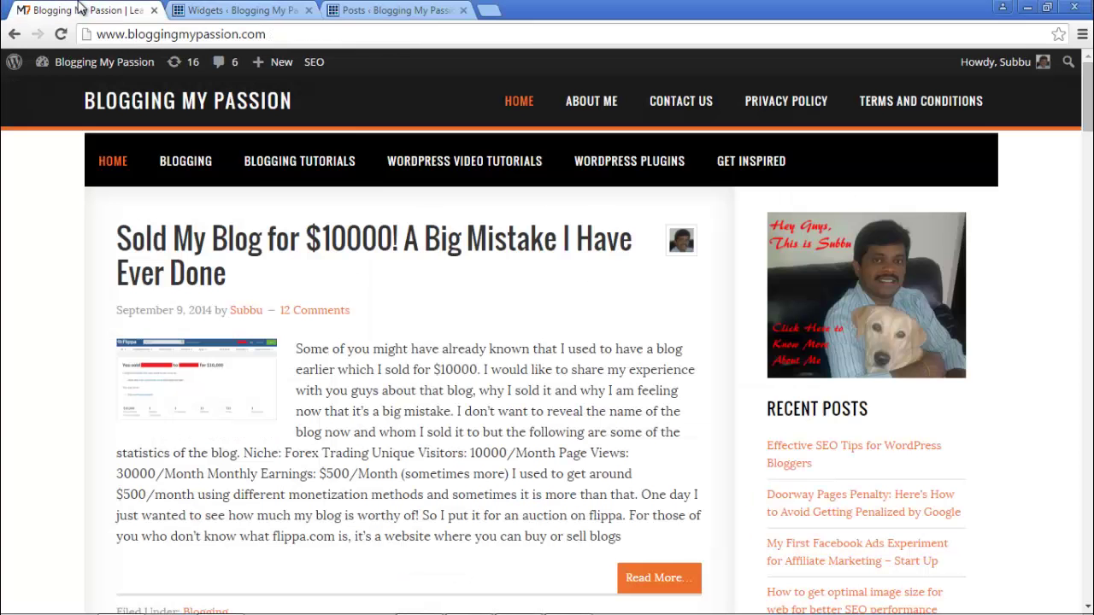
{"action": "left_click", "coordinate": [118, 159]}
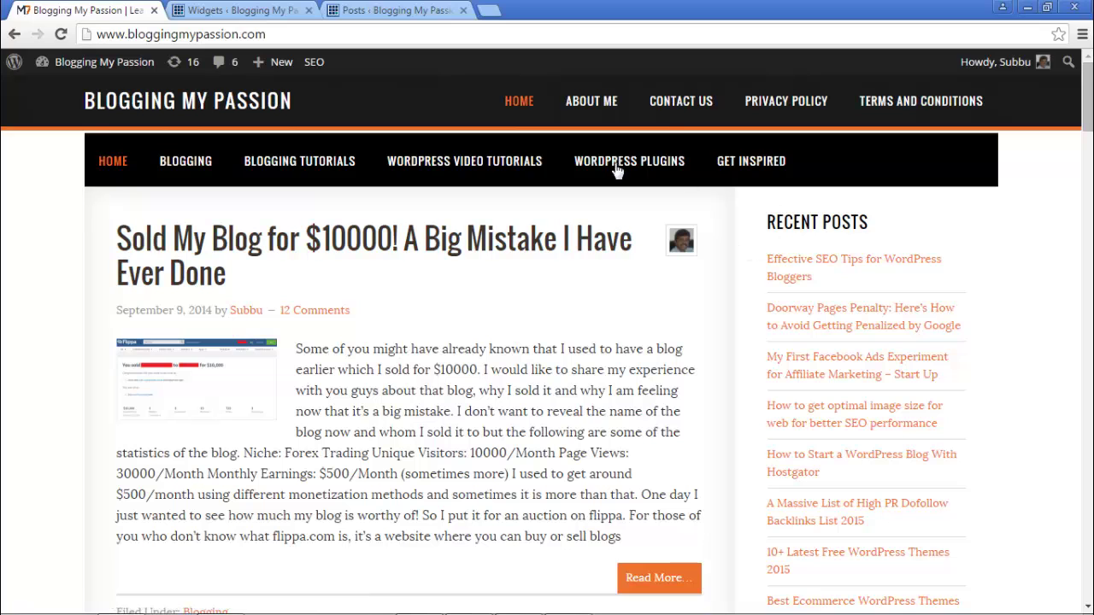
{"action": "left_click", "coordinate": [616, 102]}
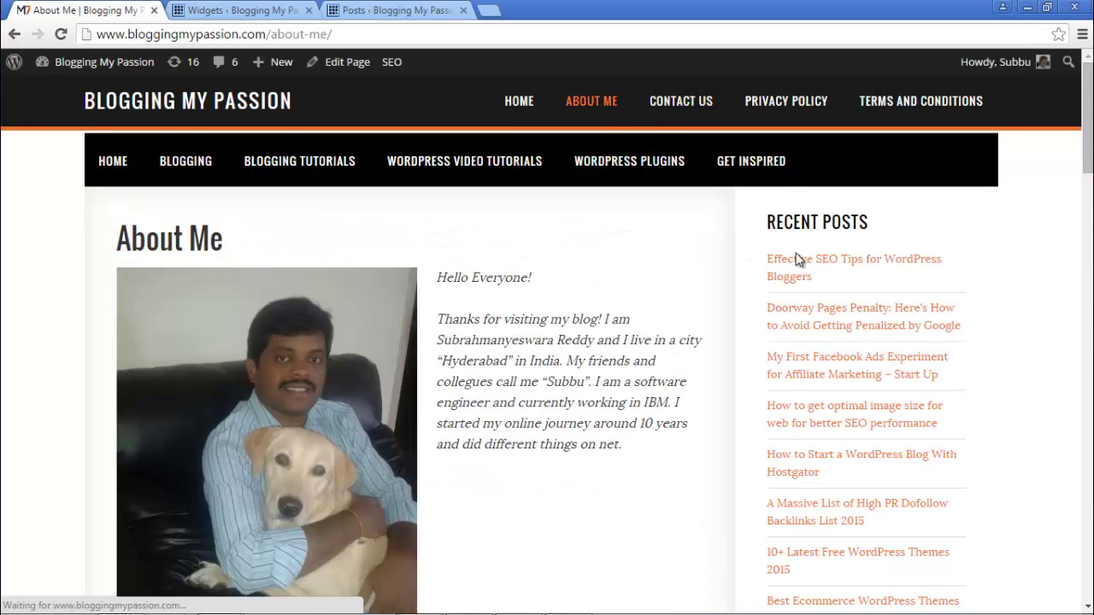
{"action": "left_click", "coordinate": [515, 103]}
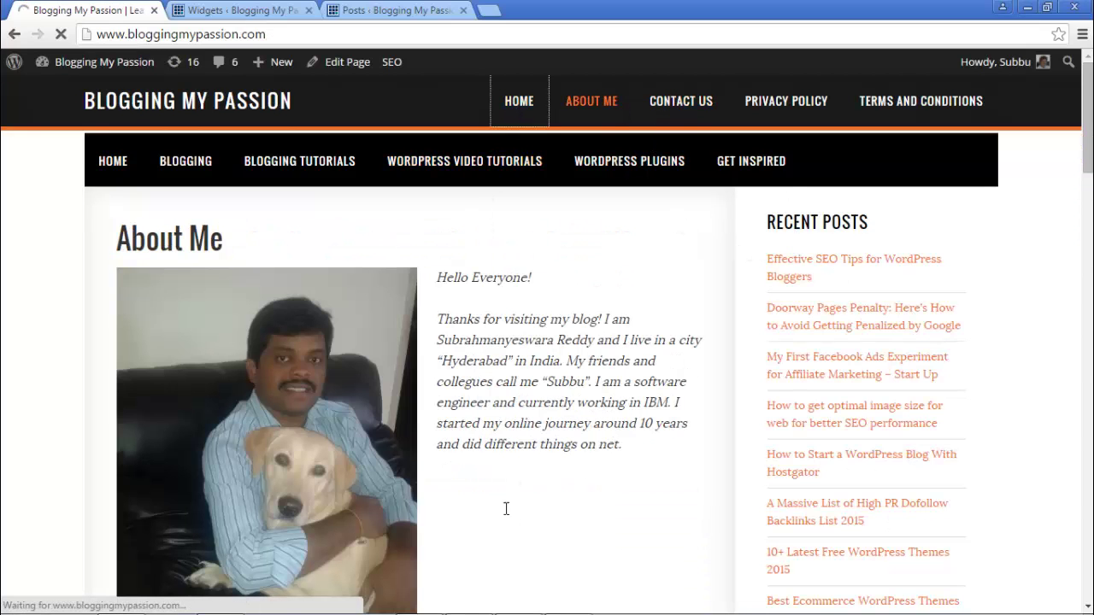
{"action": "scroll", "coordinate": [506, 509], "scroll_direction": "down", "scroll_amount": 5}
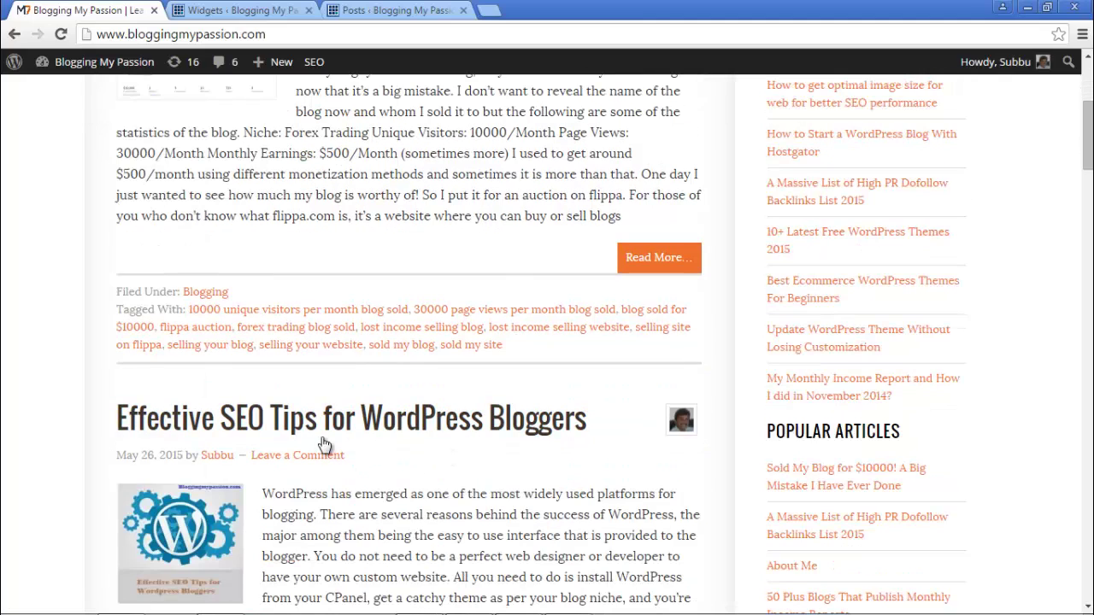
{"action": "left_click", "coordinate": [456, 431]}
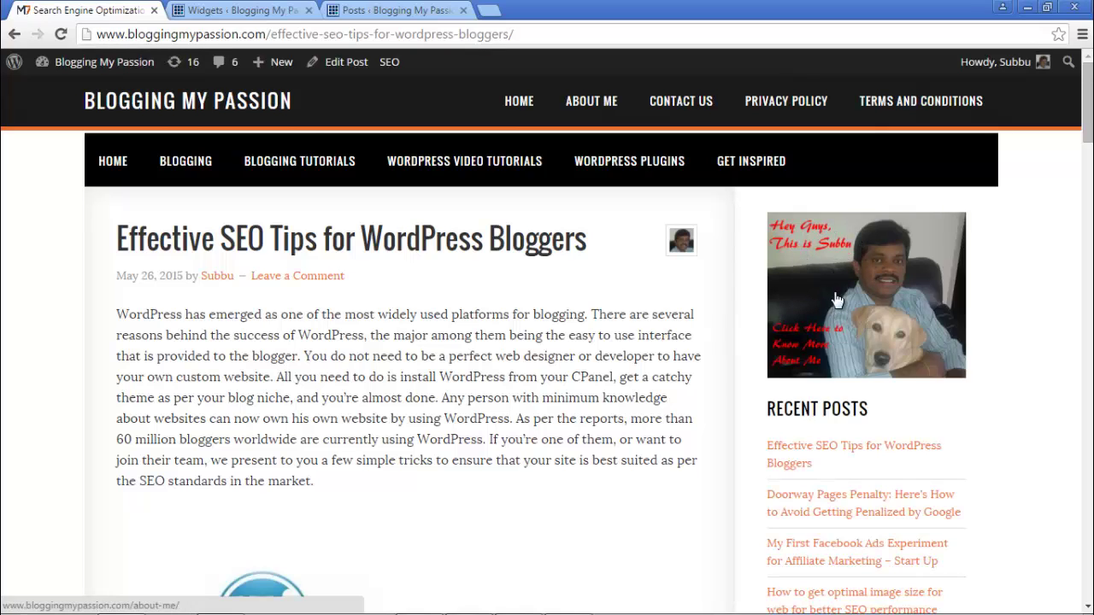
{"action": "left_click", "coordinate": [119, 161]}
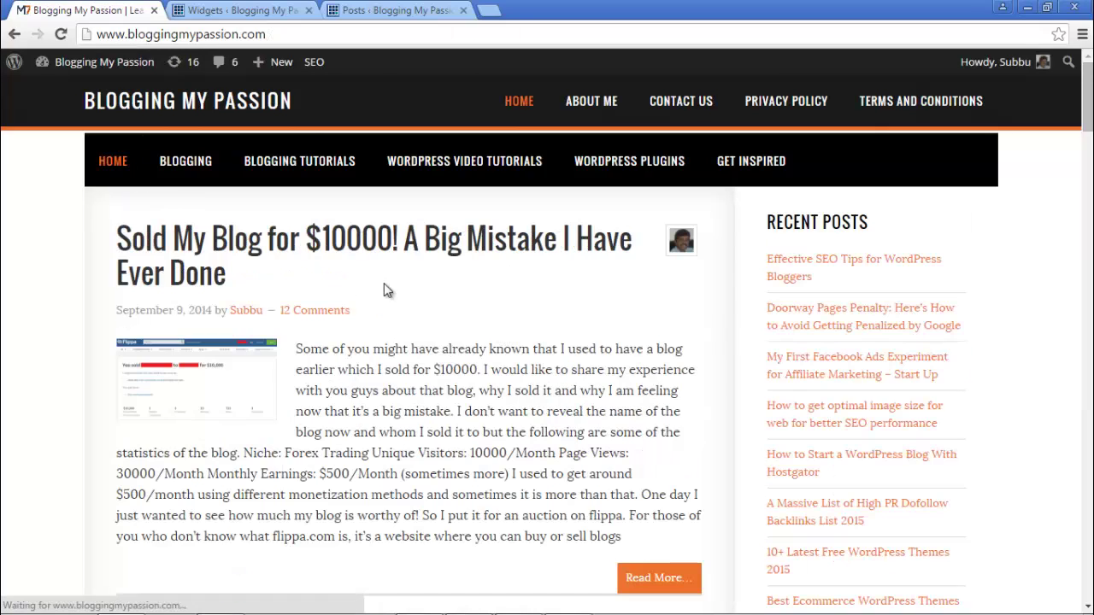
{"action": "left_click", "coordinate": [306, 239]}
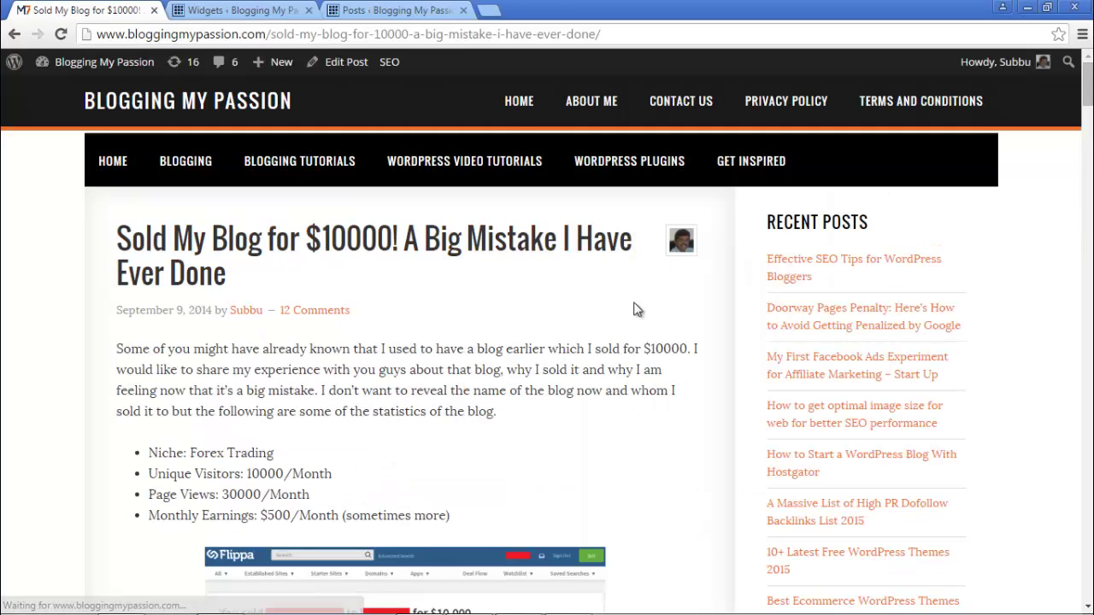
{"action": "left_click", "coordinate": [516, 100]}
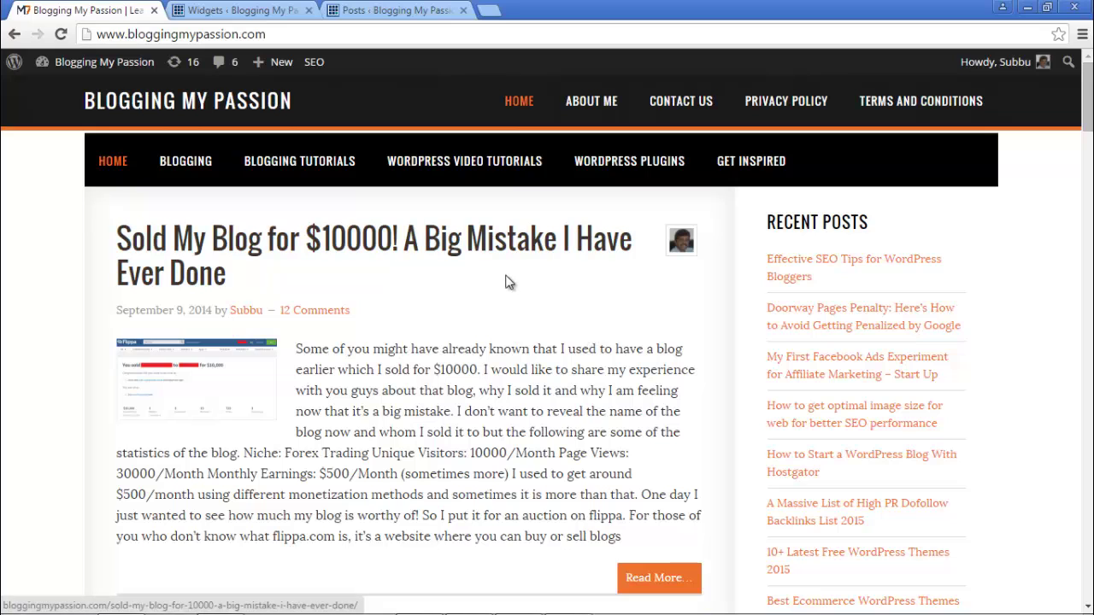
Return to the widget settings and append or is_single(1750) to the Text widget's Widget Logic condition
{"action": "left_click", "coordinate": [239, 7]}
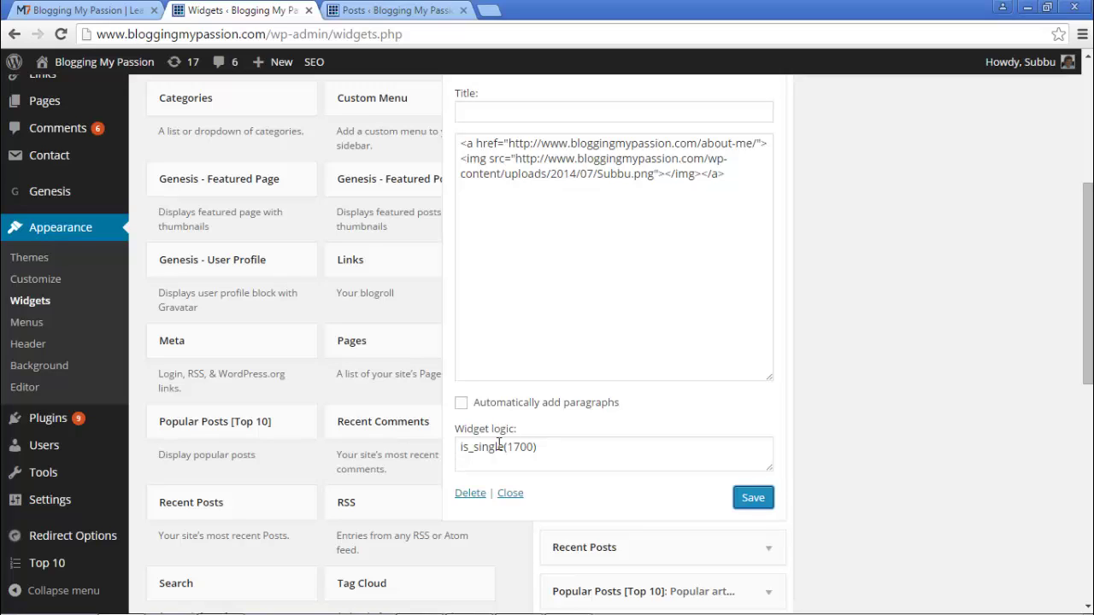
{"action": "left_click", "coordinate": [564, 449]}
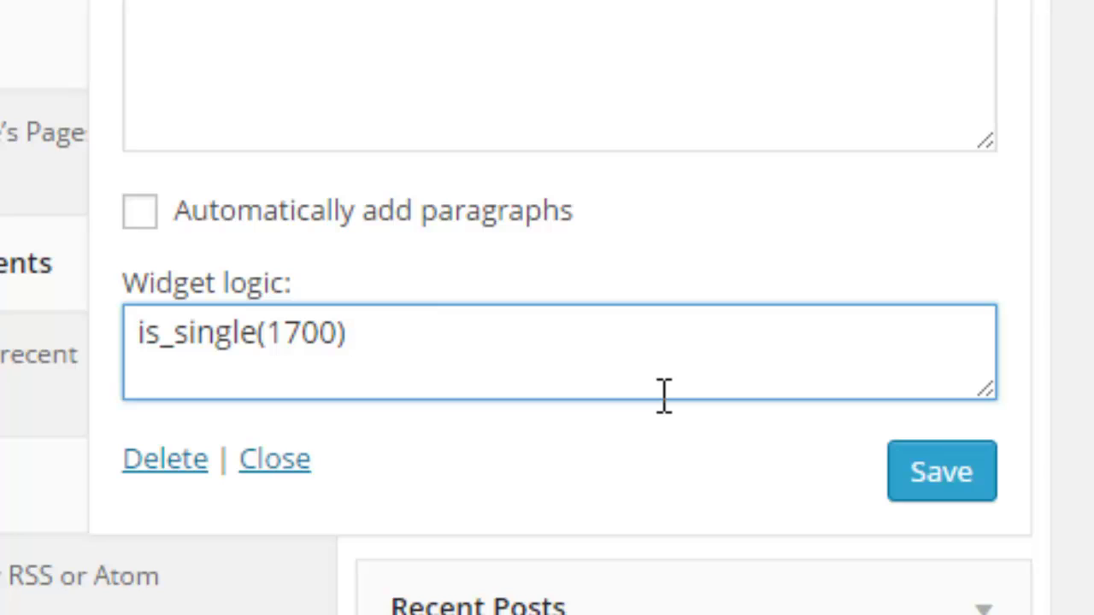
{"action": "type", "text": "or s"}
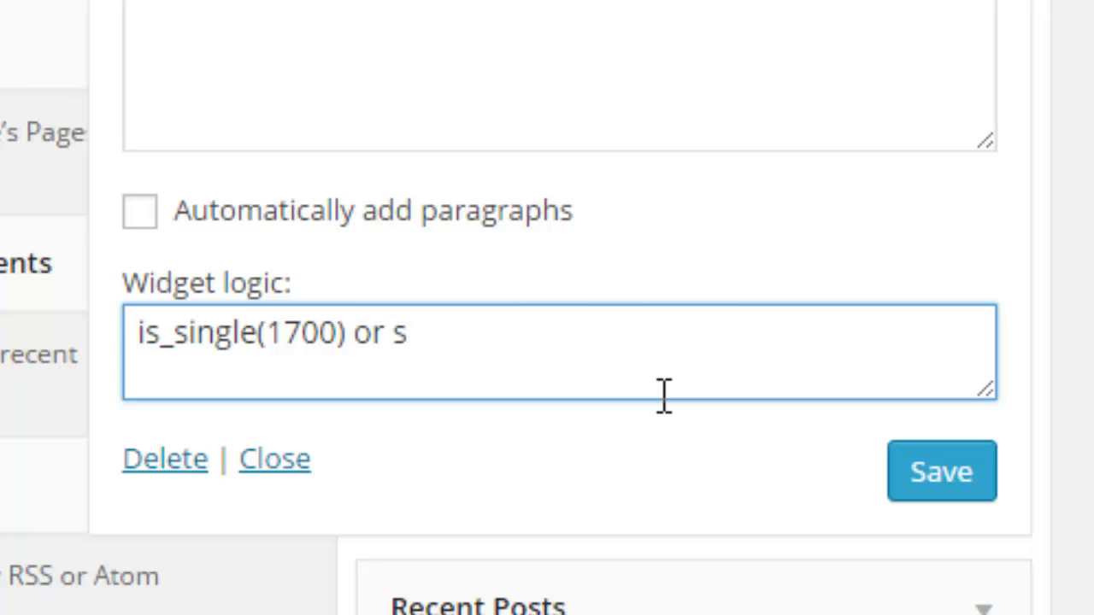
{"action": "key", "text": "BackSpace"}
{"action": "type", "text": "is_single"}
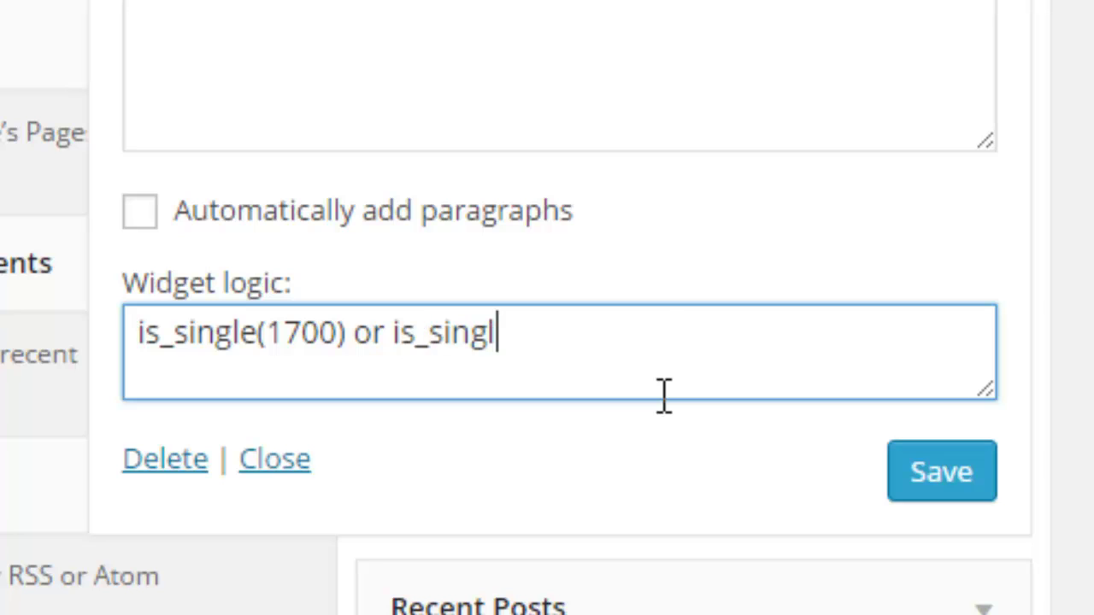
{"action": "type", "text": "(17"}
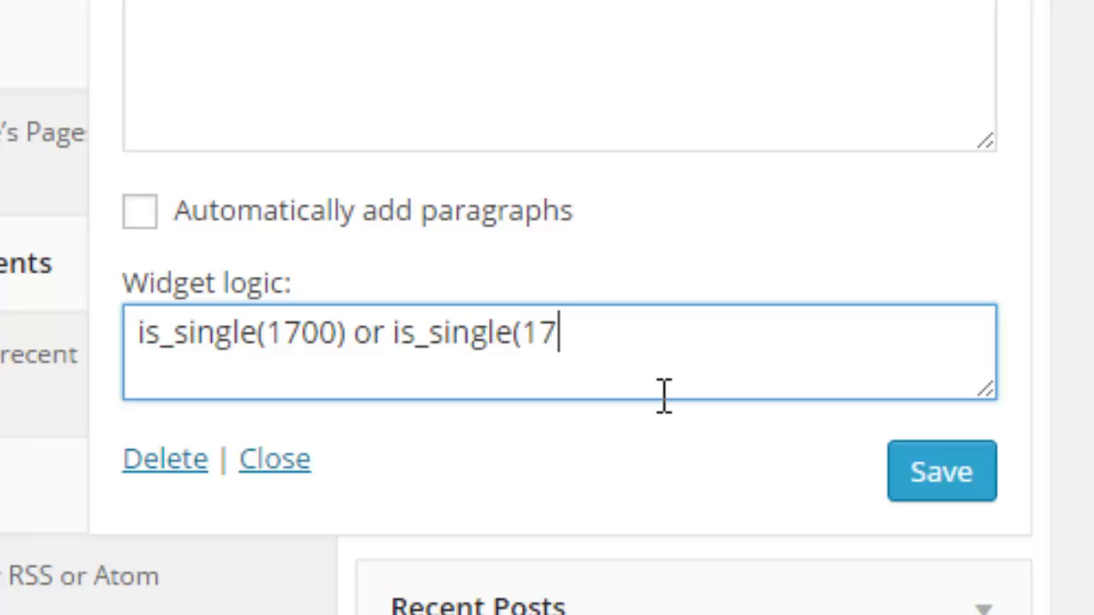
{"action": "type", "text": "50"}
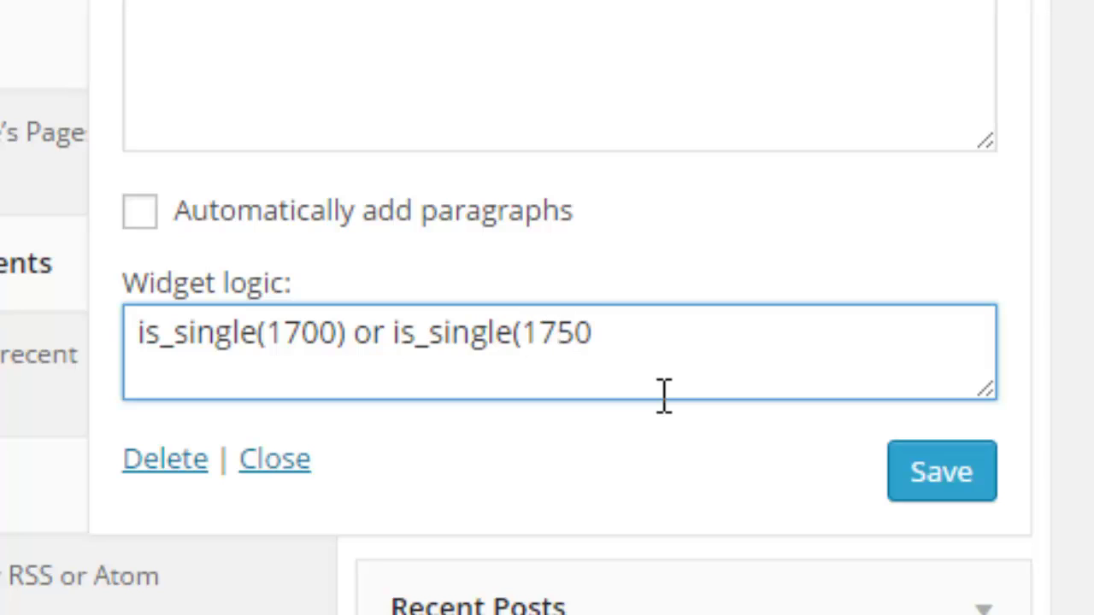
{"action": "type", "text": ")"}
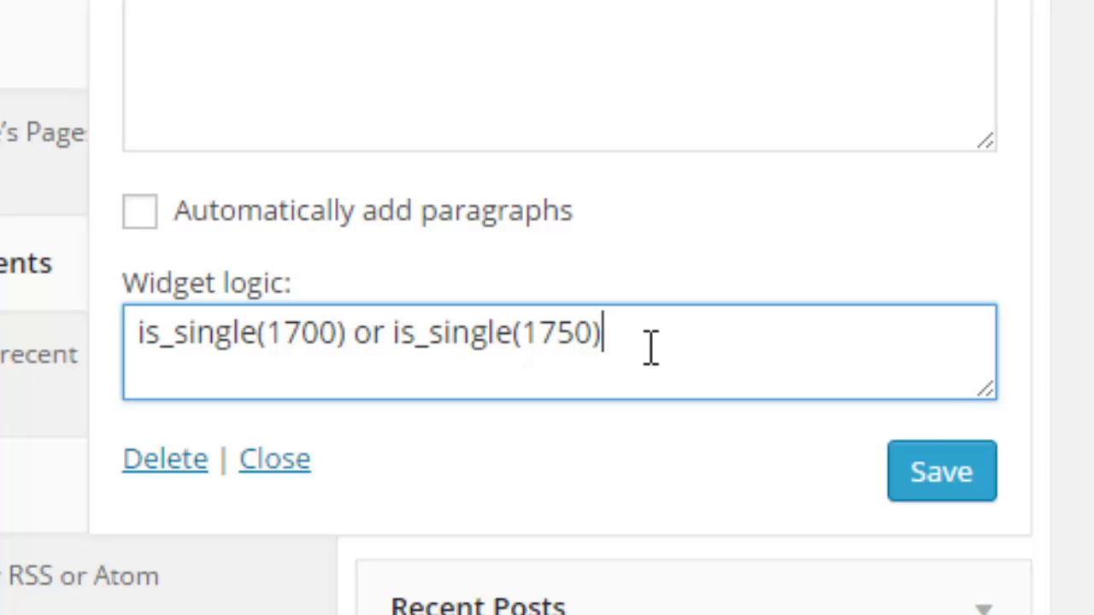
{"action": "left_click_drag", "start_coordinate": [349, 368], "coordinate": [129, 382]}
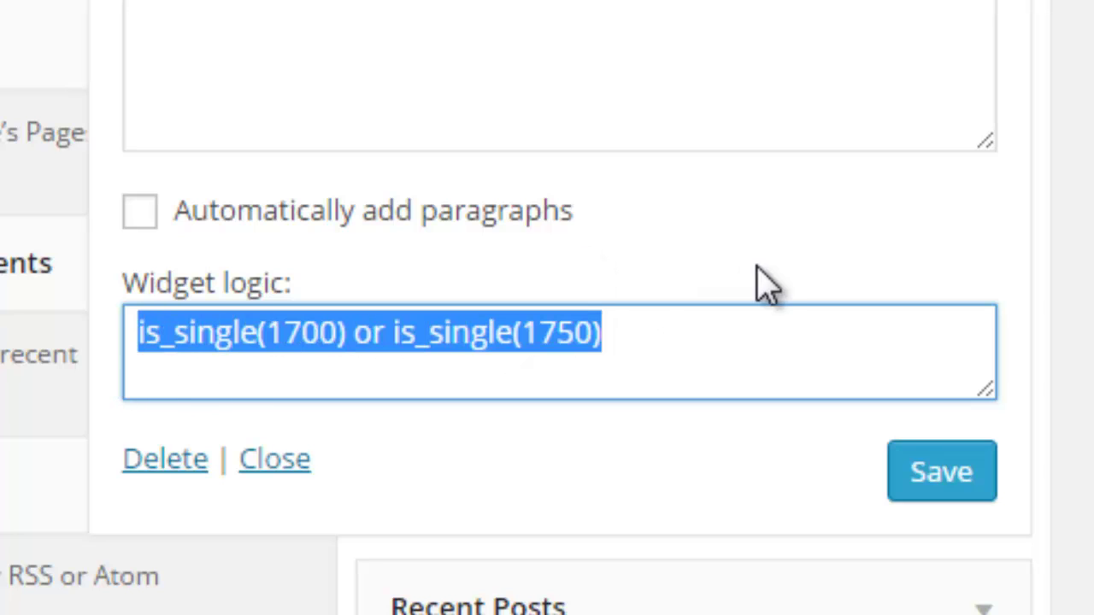